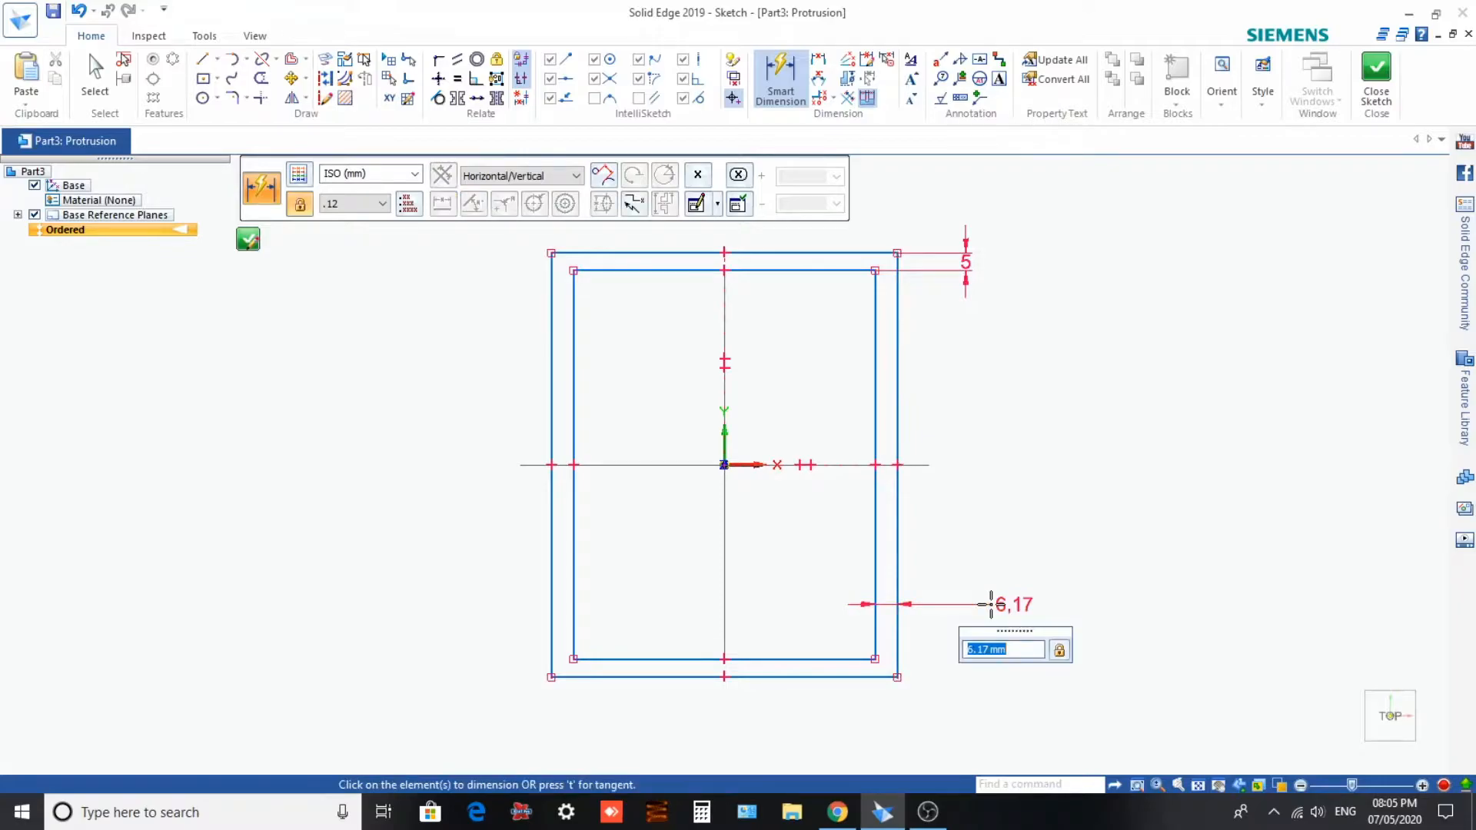
# Step: Set the side gap between the inner and outer rectangles to 5 mm and finish the sketch
pyautogui.write('5')
pyautogui.press('Return')
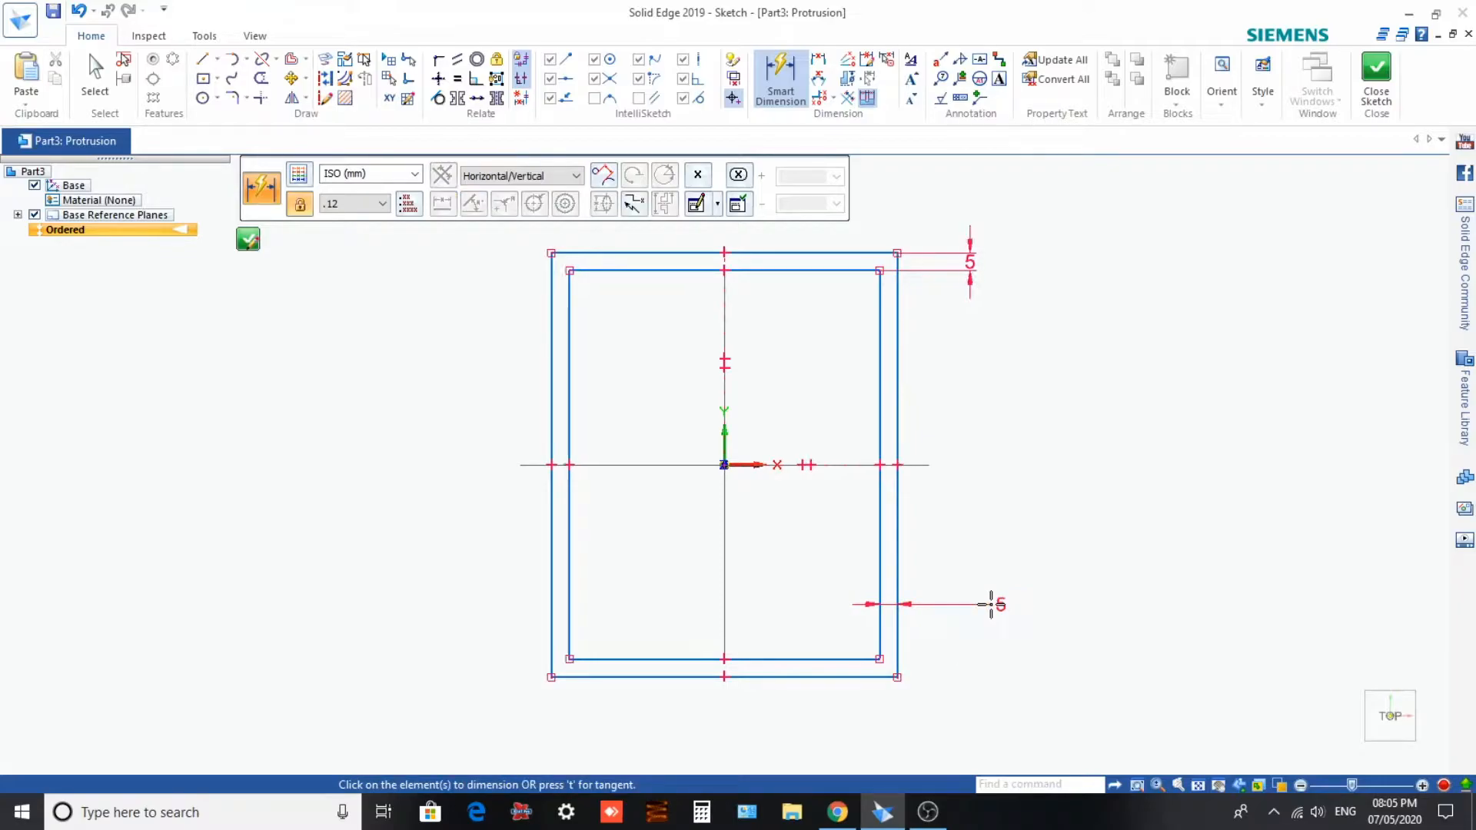
pyautogui.click(249, 241)
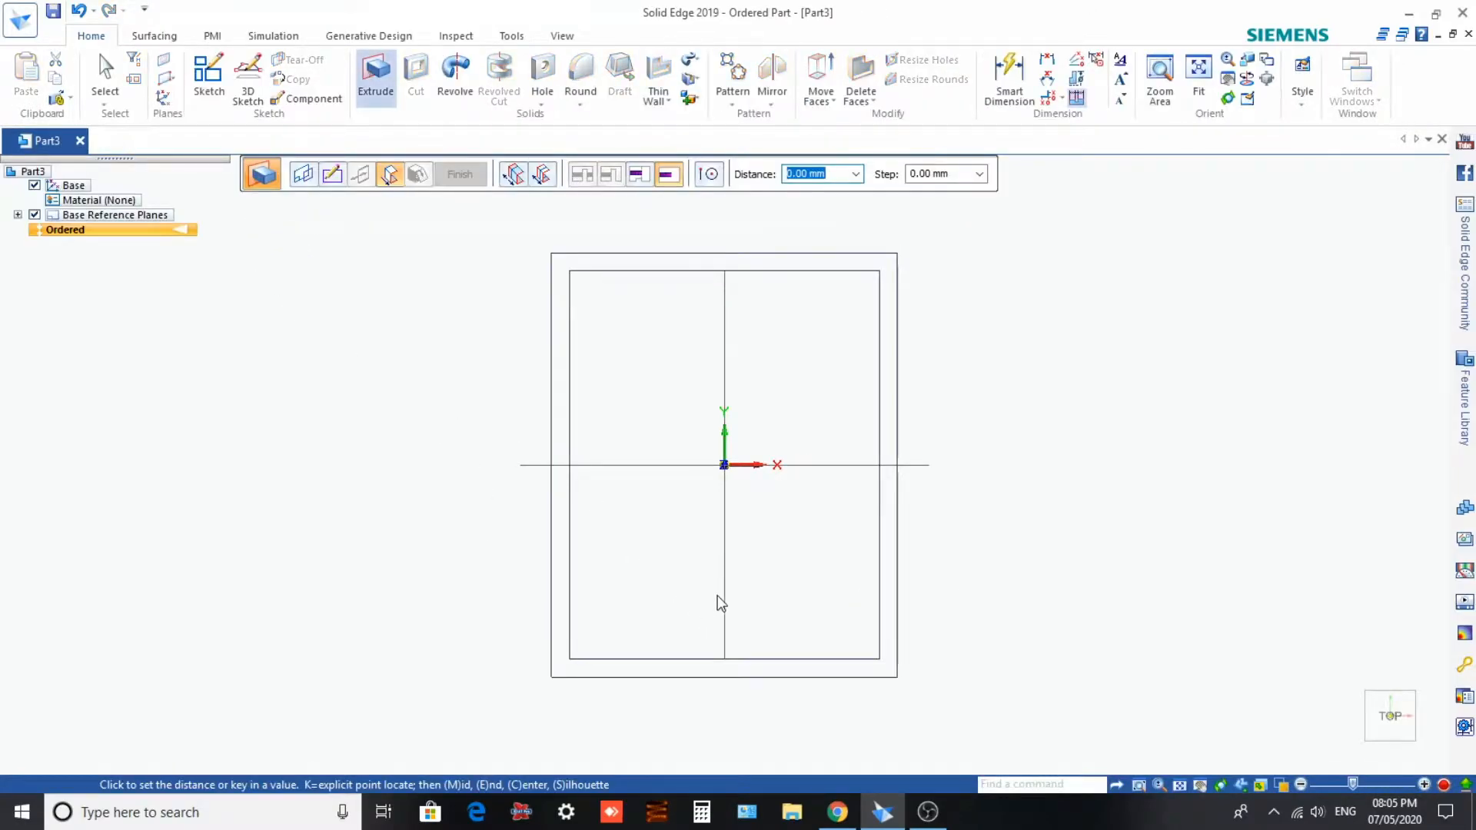
# Step: Extrude the rectangular frame profile 50 mm upward and finish the protrusion
pyautogui.write('50')
pyautogui.press('Tab')
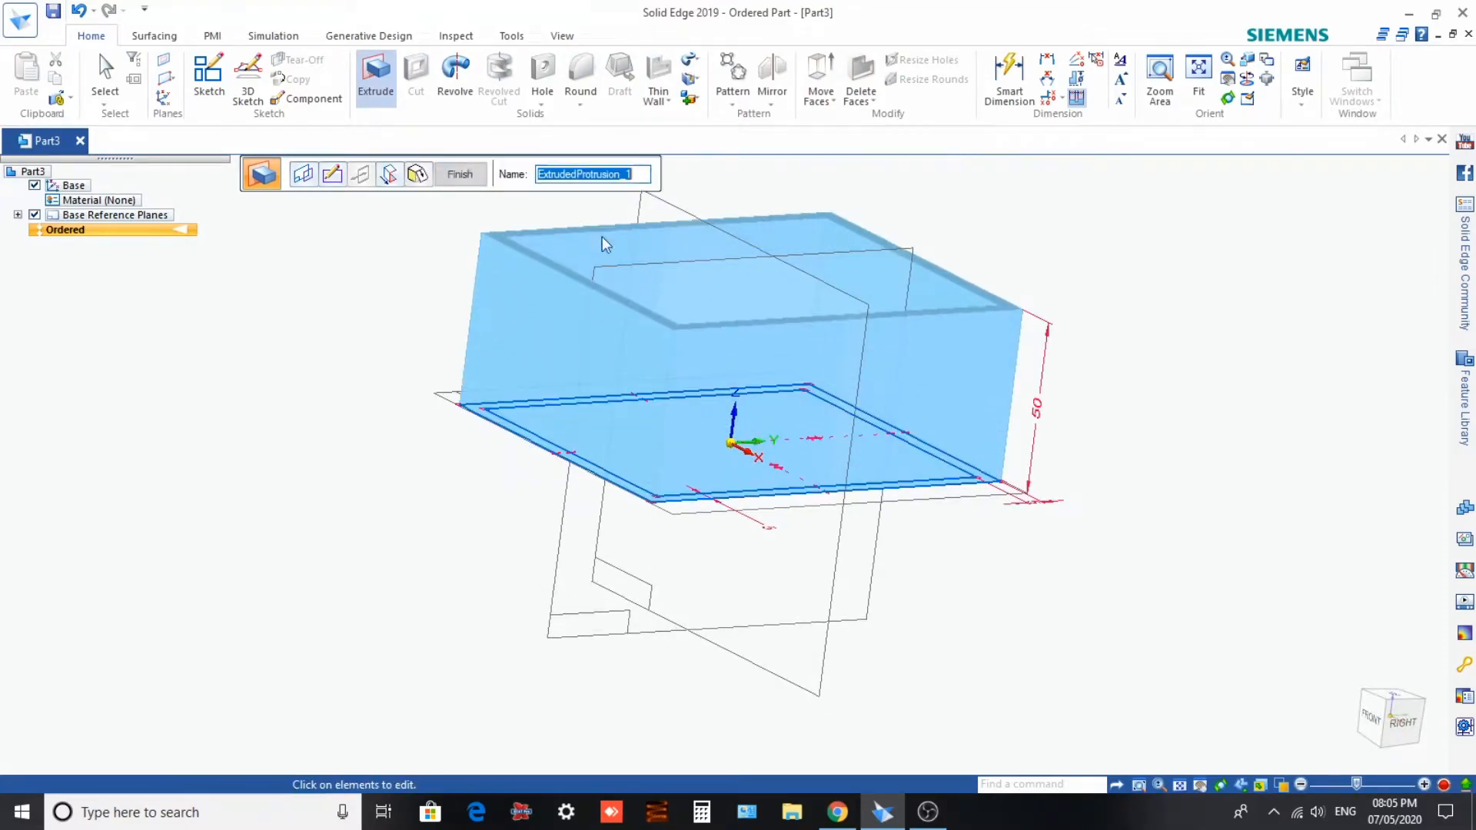
pyautogui.click(605, 241)
pyautogui.press('Escape')
# Step: Sketch an origin-centred rectangle on the frame's top face, reaching its outer corners, for a new Extrude
pyautogui.moveTo(301, 405); pyautogui.dragTo(366, 362, button='middle')
pyautogui.click(375, 76)
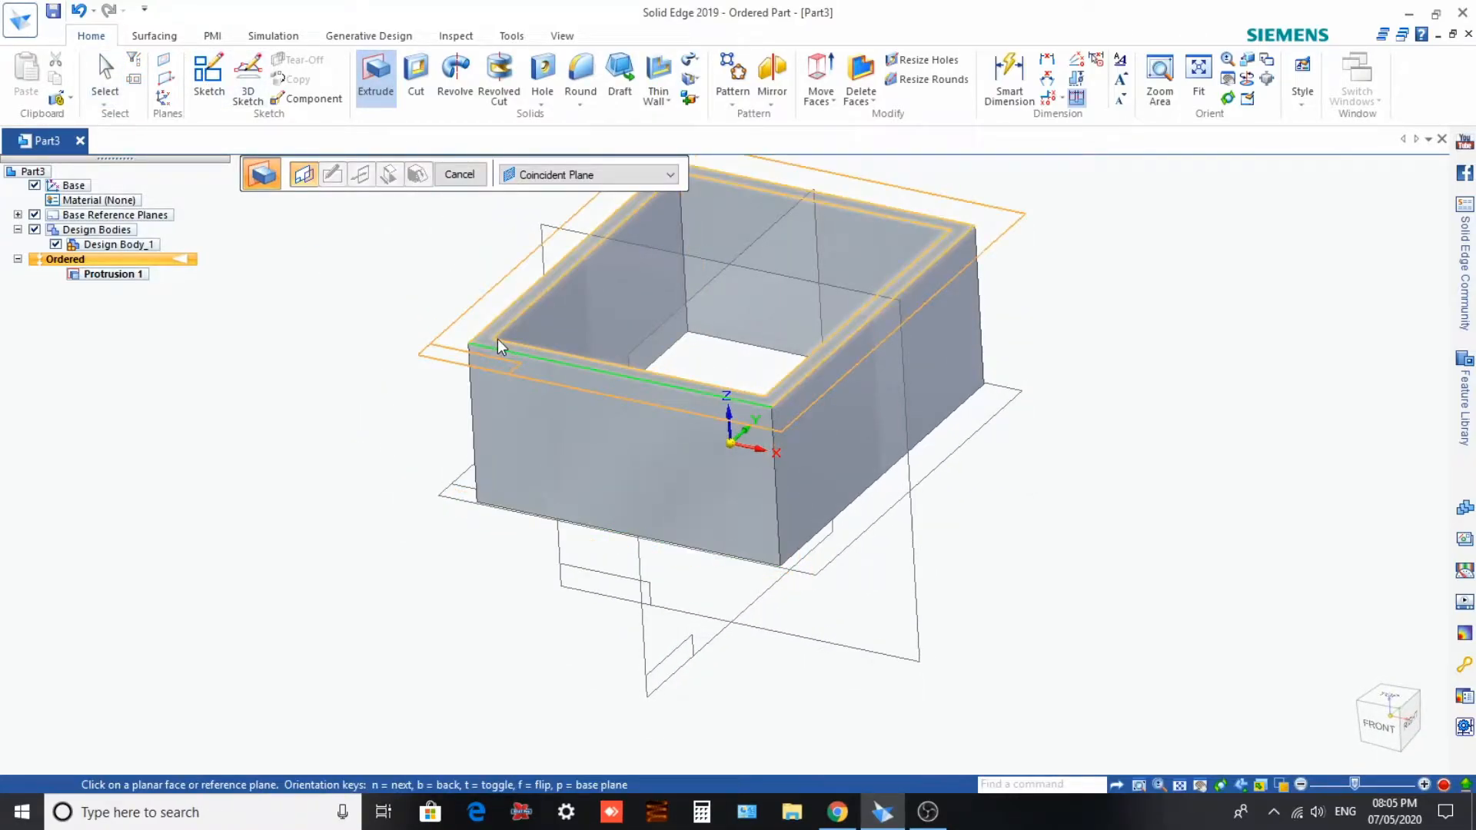
pyautogui.click(500, 347)
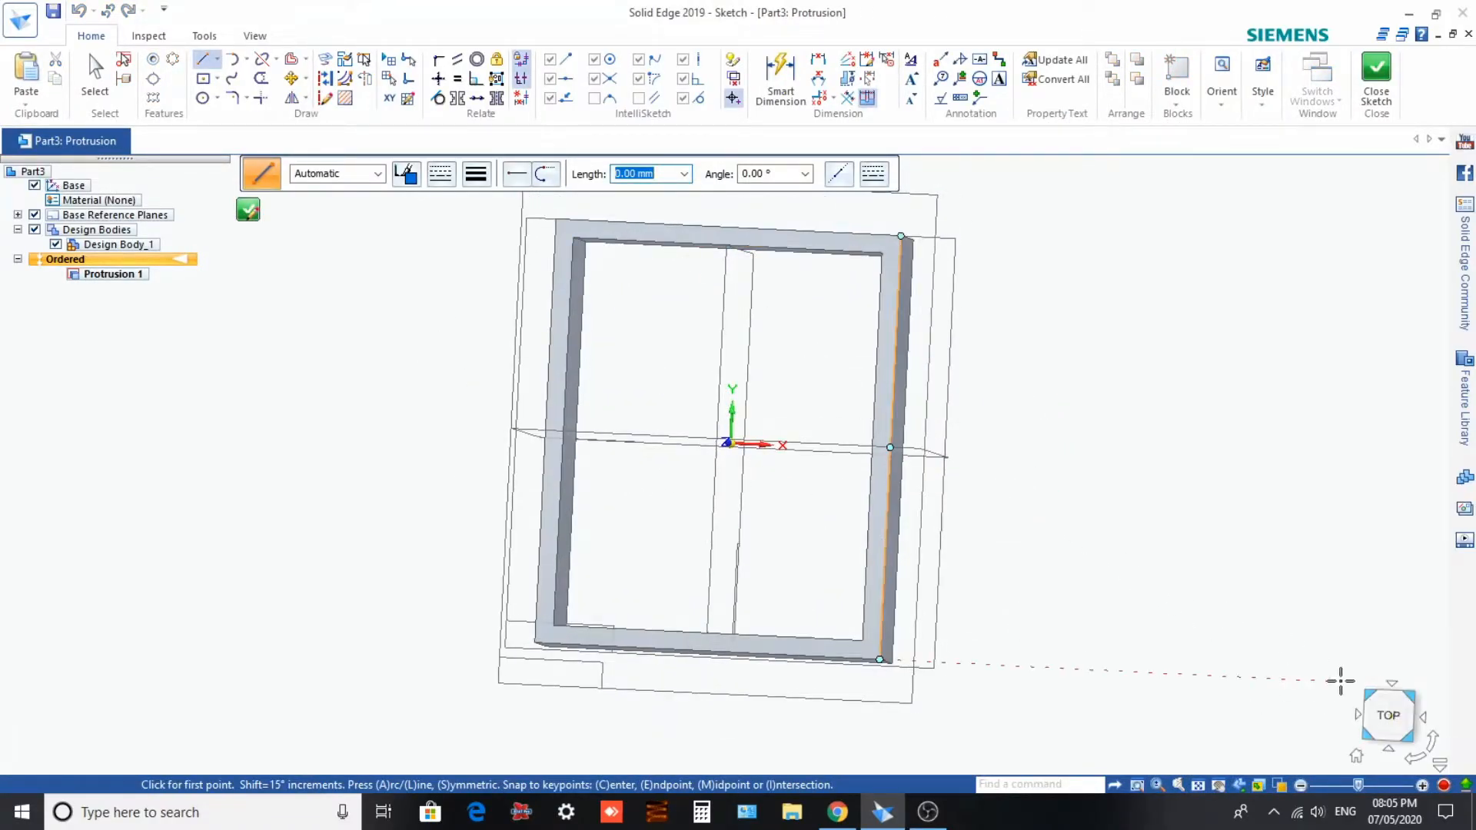
pyautogui.click(205, 80)
pyautogui.click(724, 464)
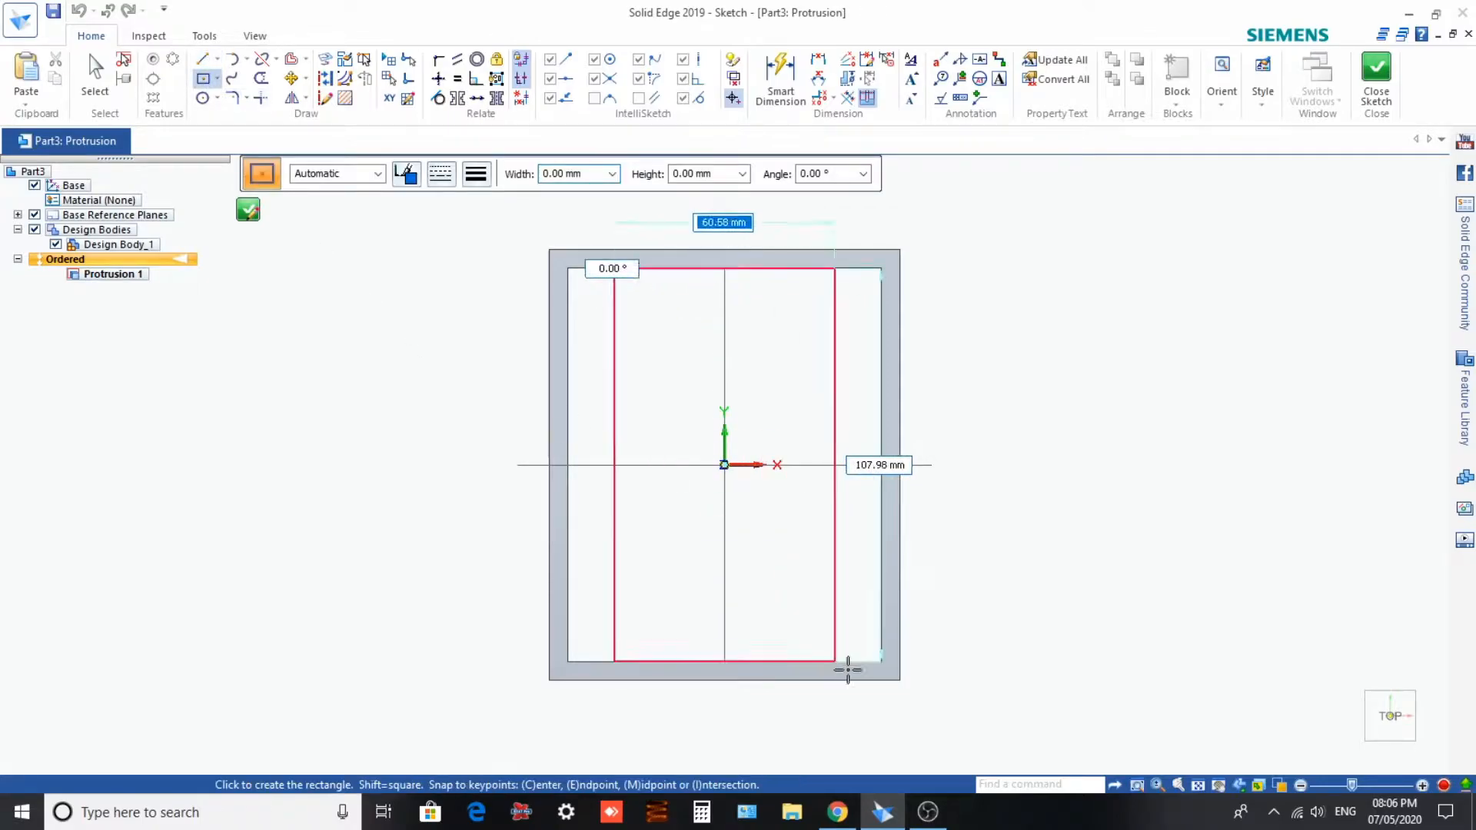
pyautogui.click(900, 680)
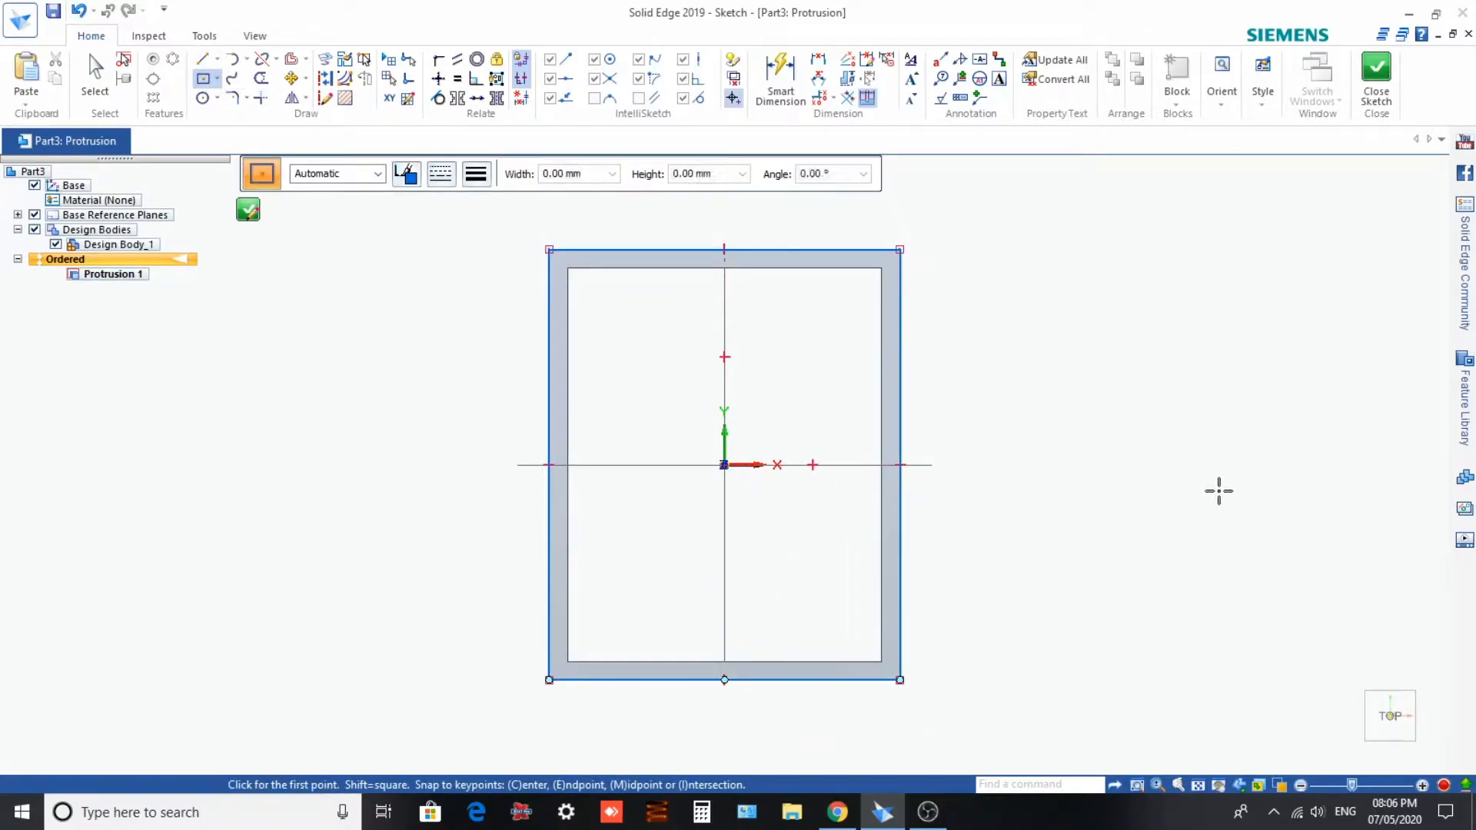
pyautogui.click(247, 210)
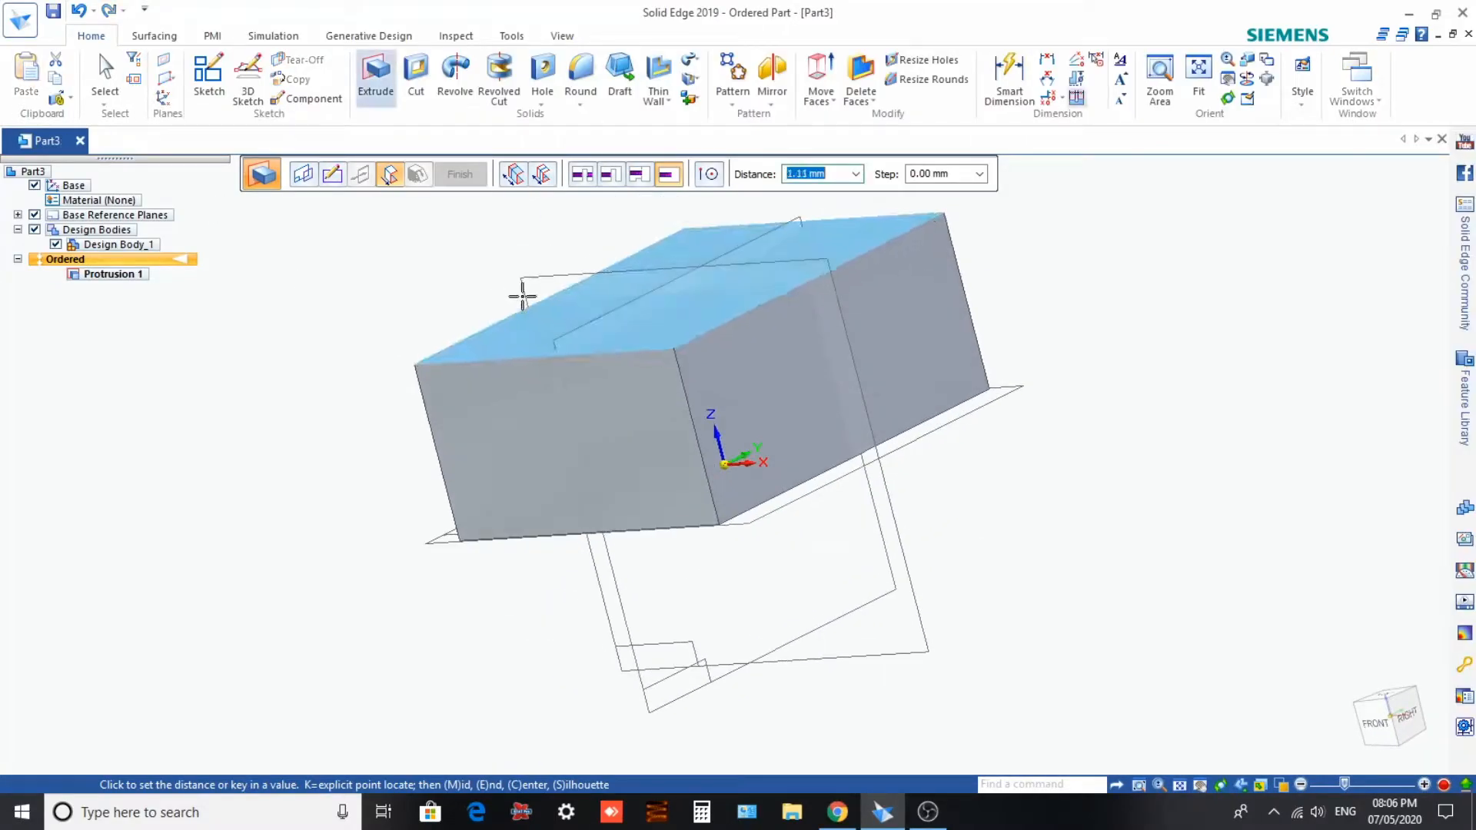
# Step: Extrude the rectangle 5 mm outward from the frame's top face to close that end of the box
pyautogui.write('5')
pyautogui.press('Return')
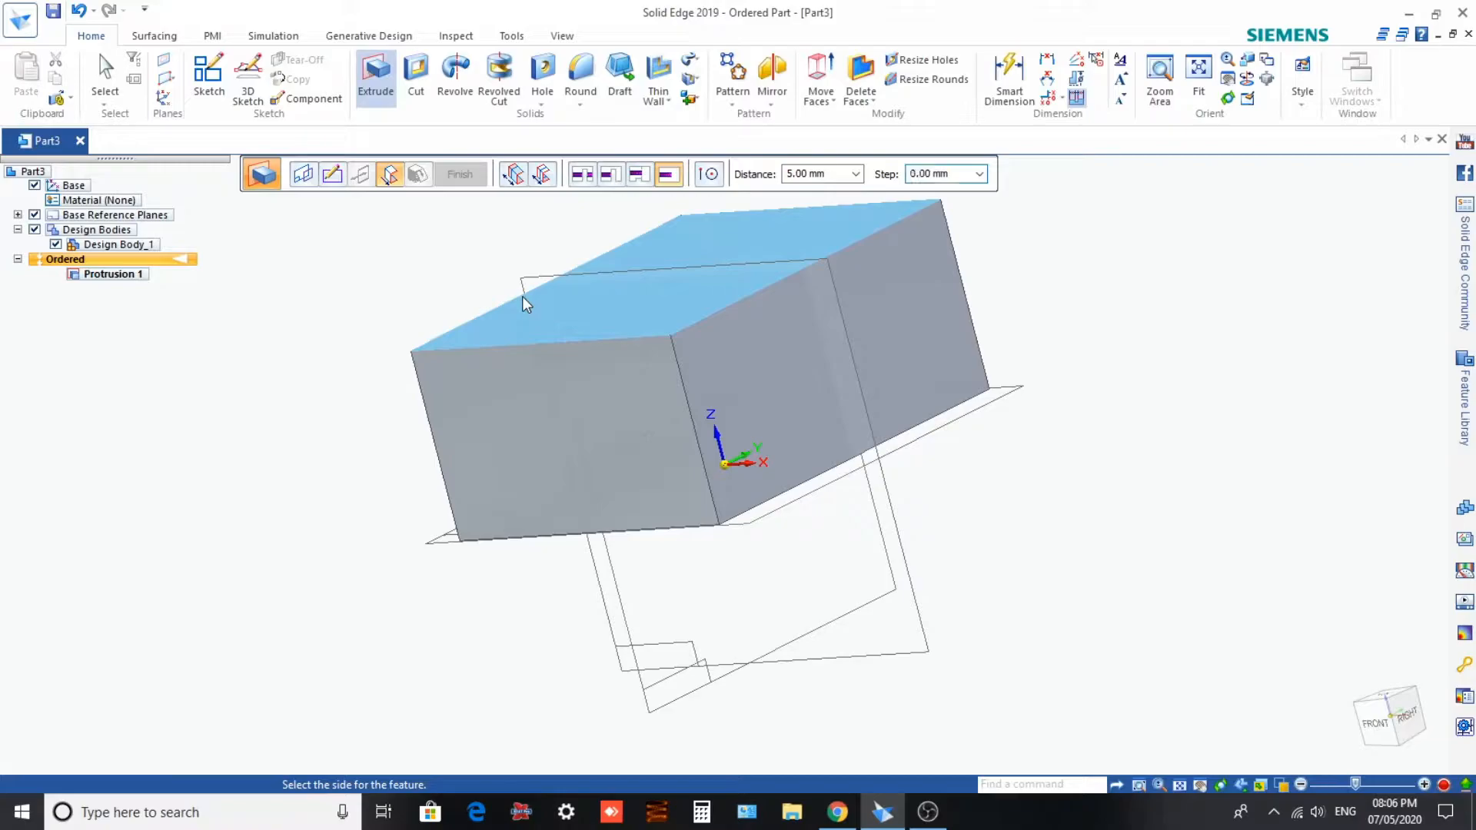
pyautogui.click(526, 305)
pyautogui.click(458, 174)
# Step: Hide the base reference planes and the base coordinate system
pyautogui.moveTo(444, 178); pyautogui.dragTo(136, 528, button='middle')
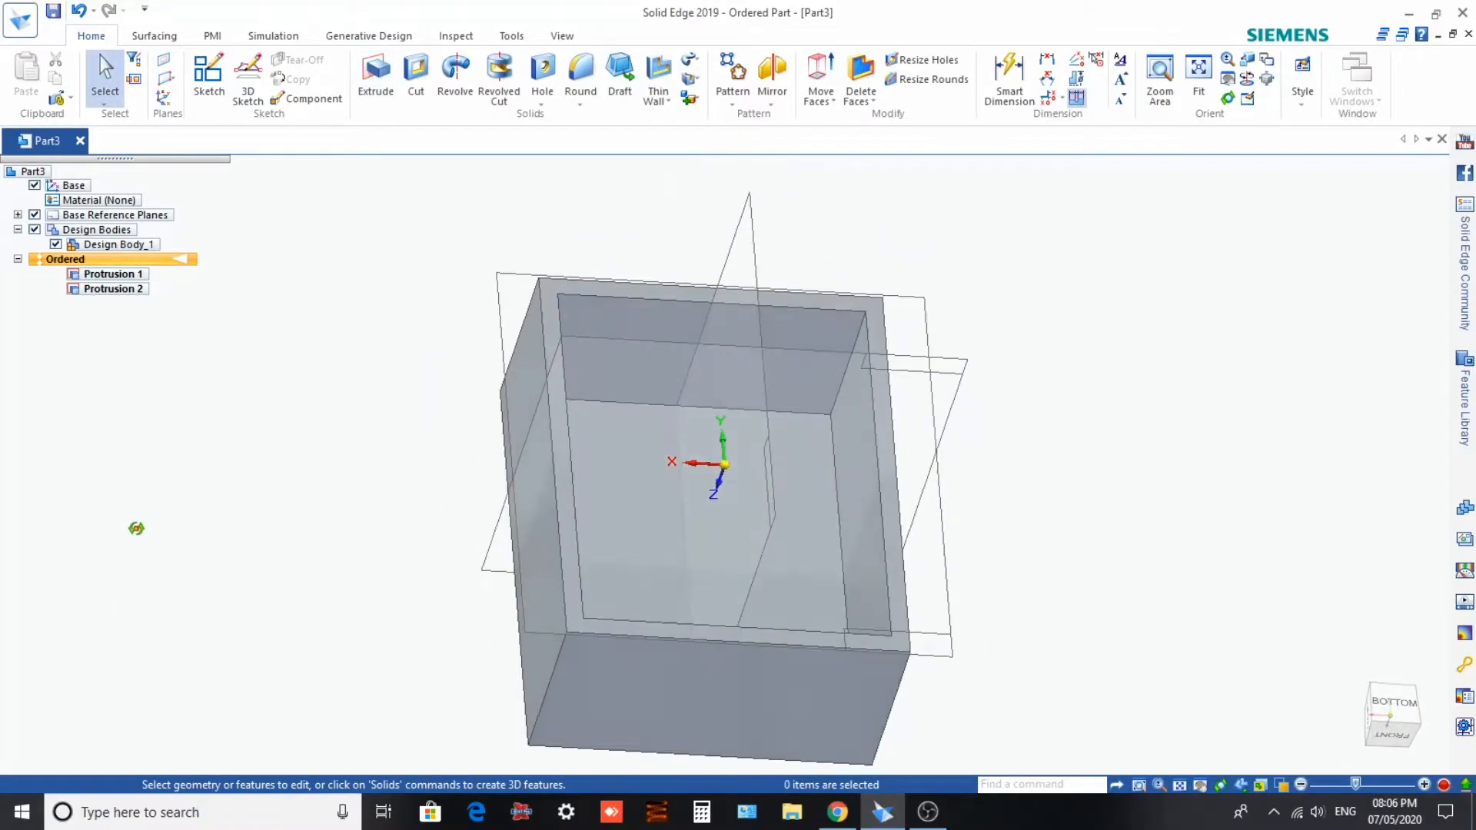
pyautogui.click(35, 215)
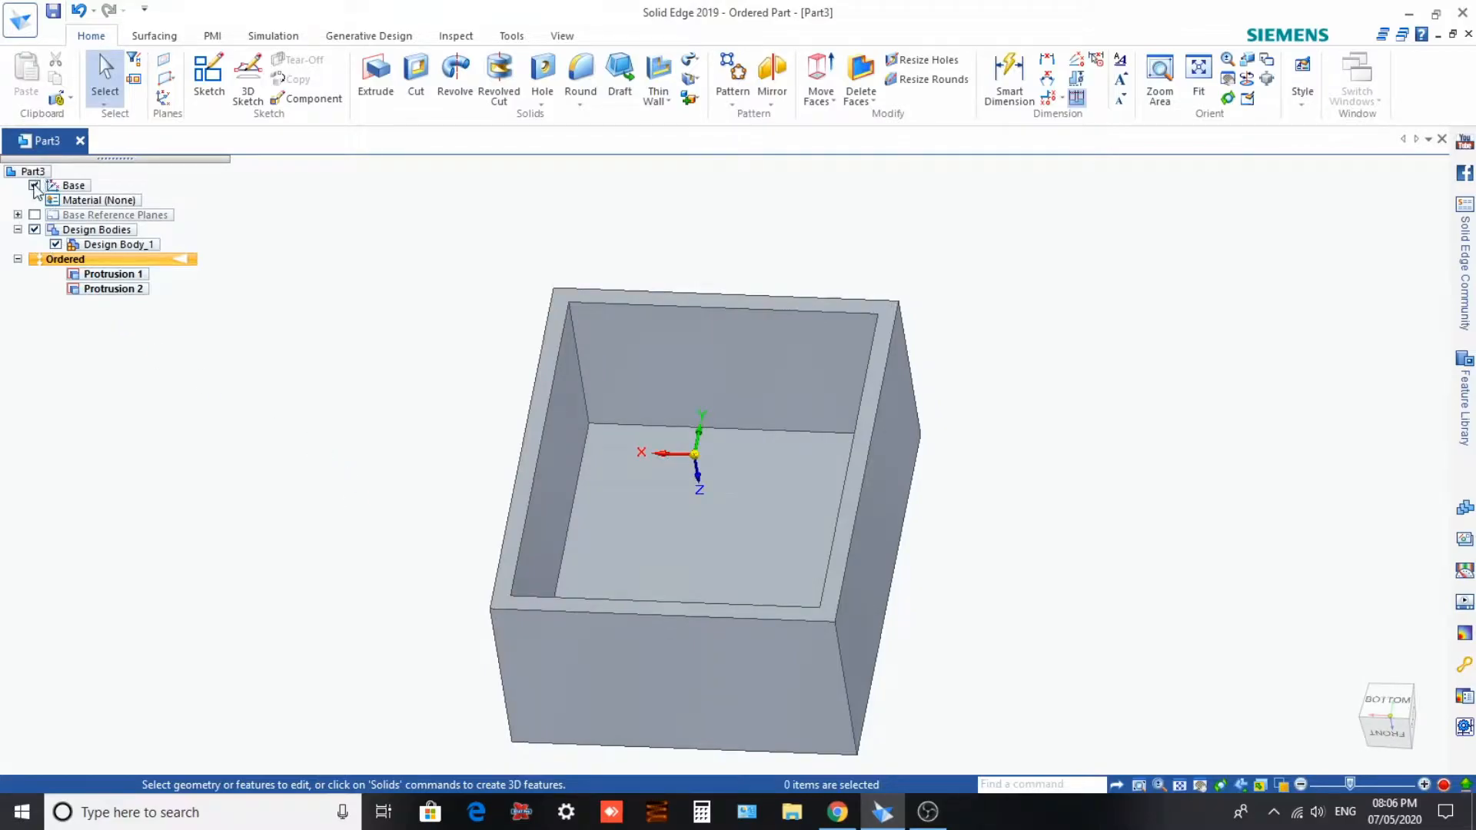
pyautogui.moveTo(195, 472); pyautogui.dragTo(390, 351, button='middle')
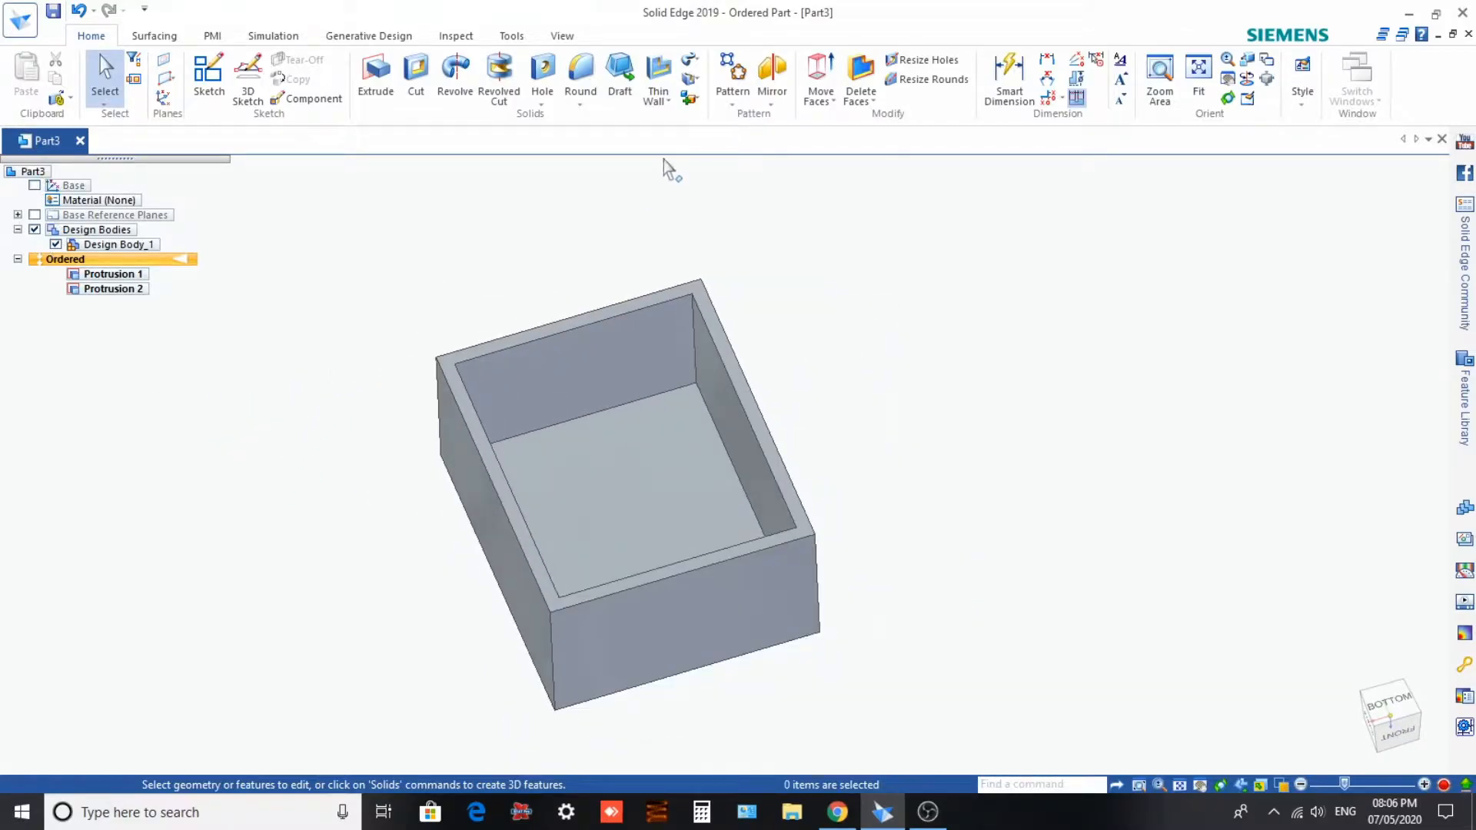
# Step: Start a Rib on a plane coincident with the open rim face and sketch a diagonal line between opposite inner corners
pyautogui.click(664, 104)
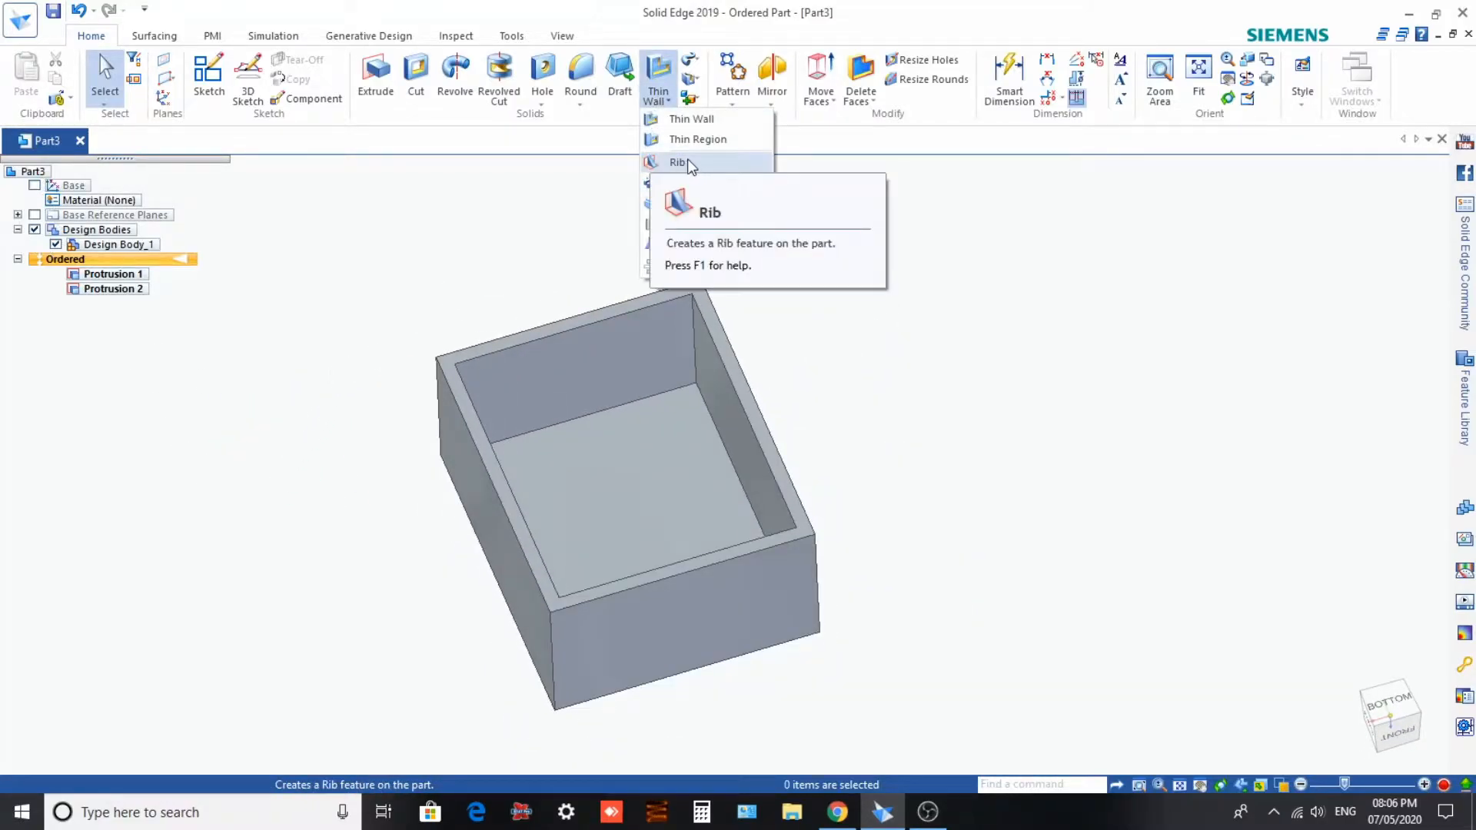
pyautogui.click(676, 162)
pyautogui.moveTo(599, 297); pyautogui.dragTo(555, 247, button='middle')
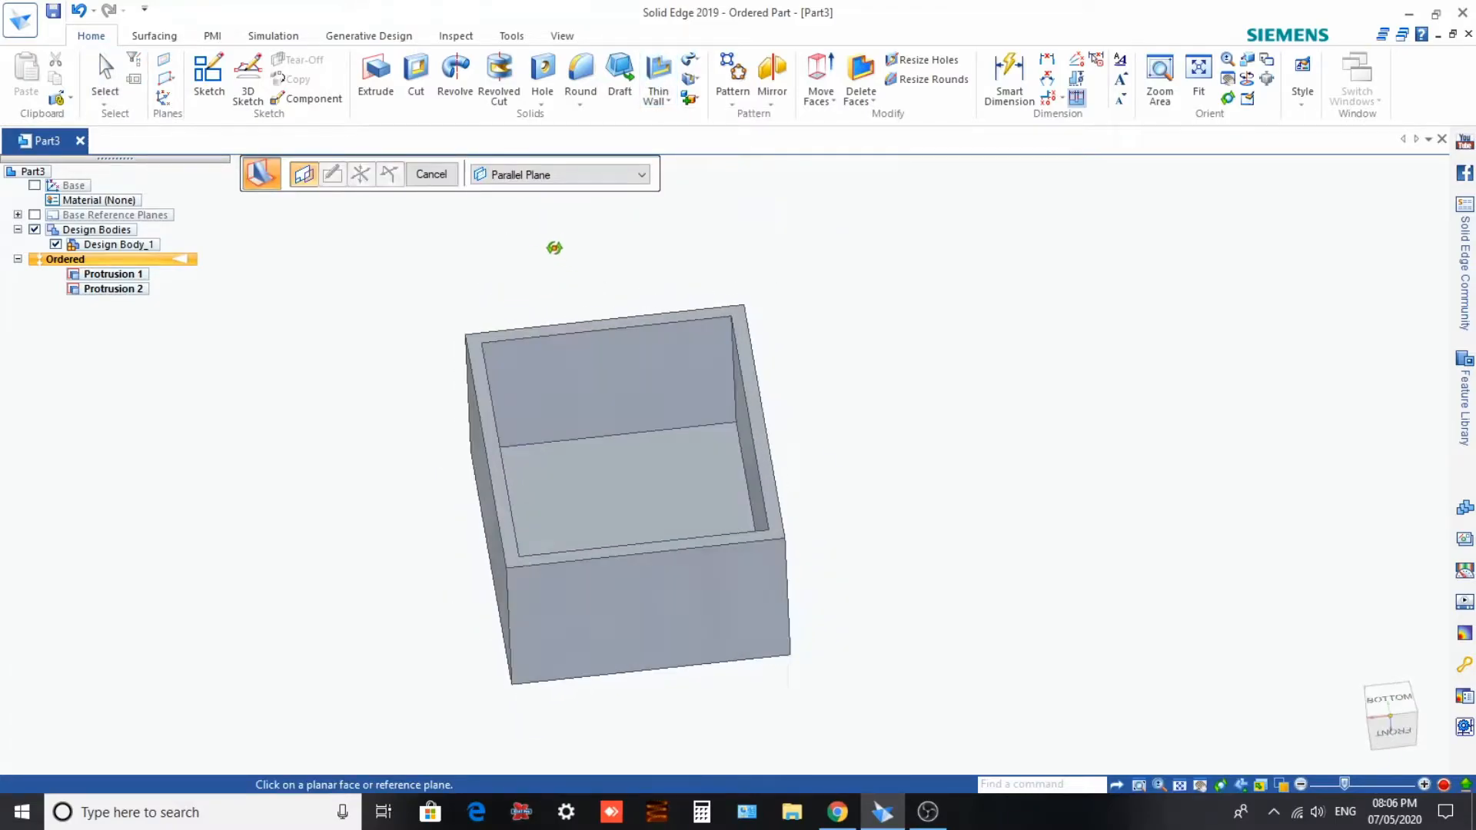
pyautogui.click(535, 181)
pyautogui.click(526, 194)
pyautogui.click(484, 333)
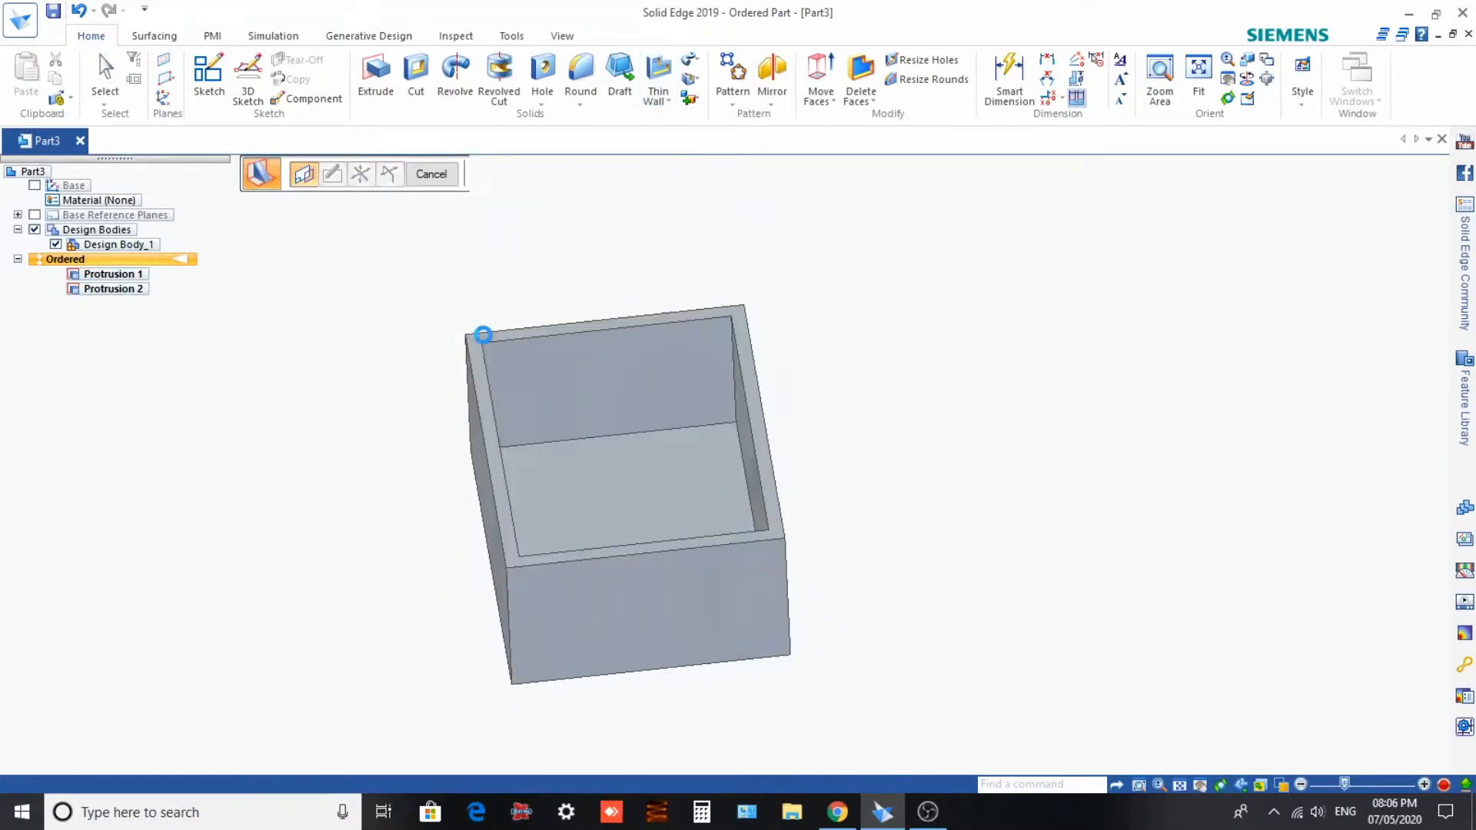
pyautogui.click(1238, 785)
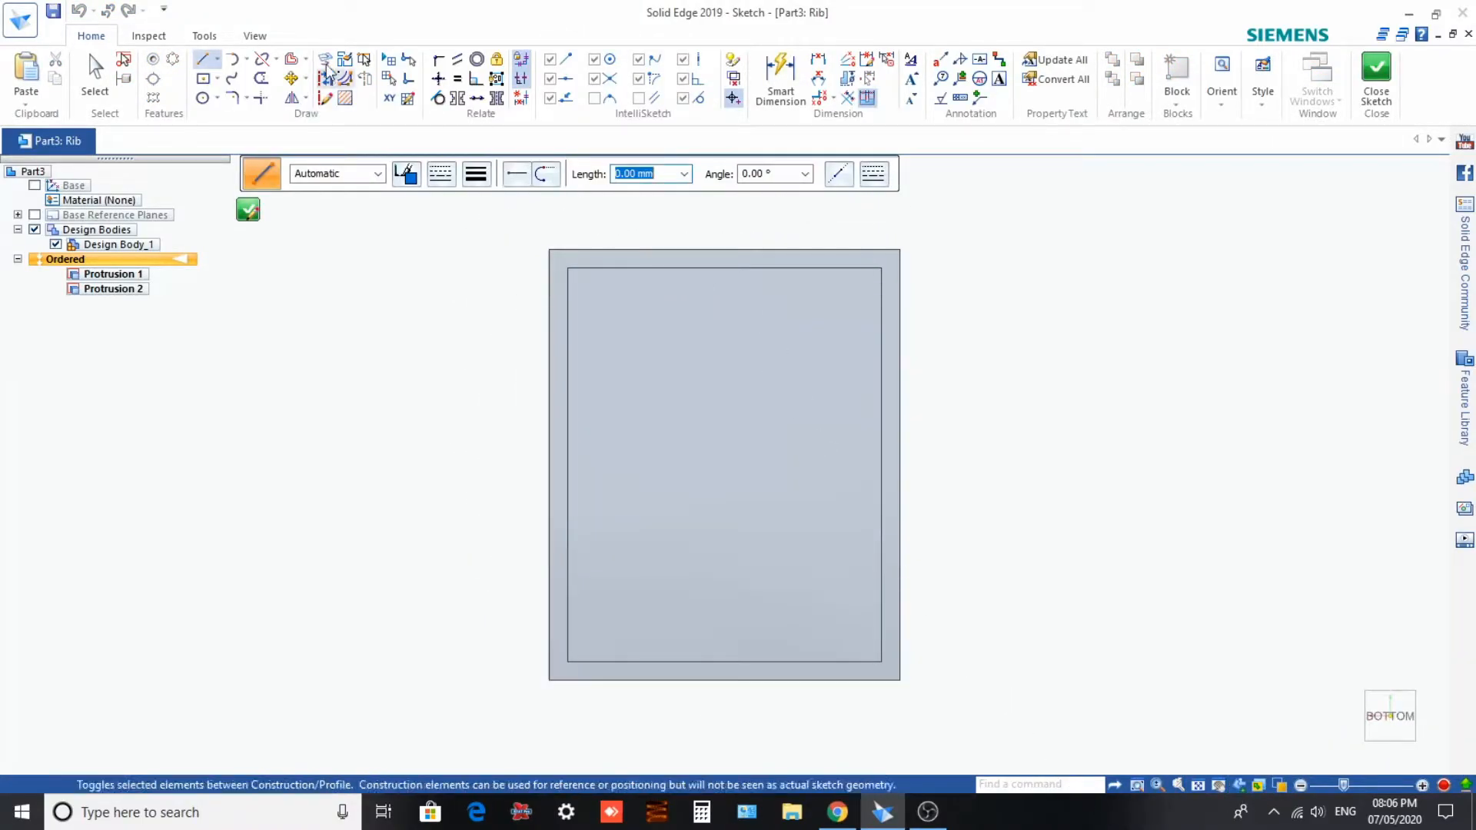
pyautogui.click(568, 267)
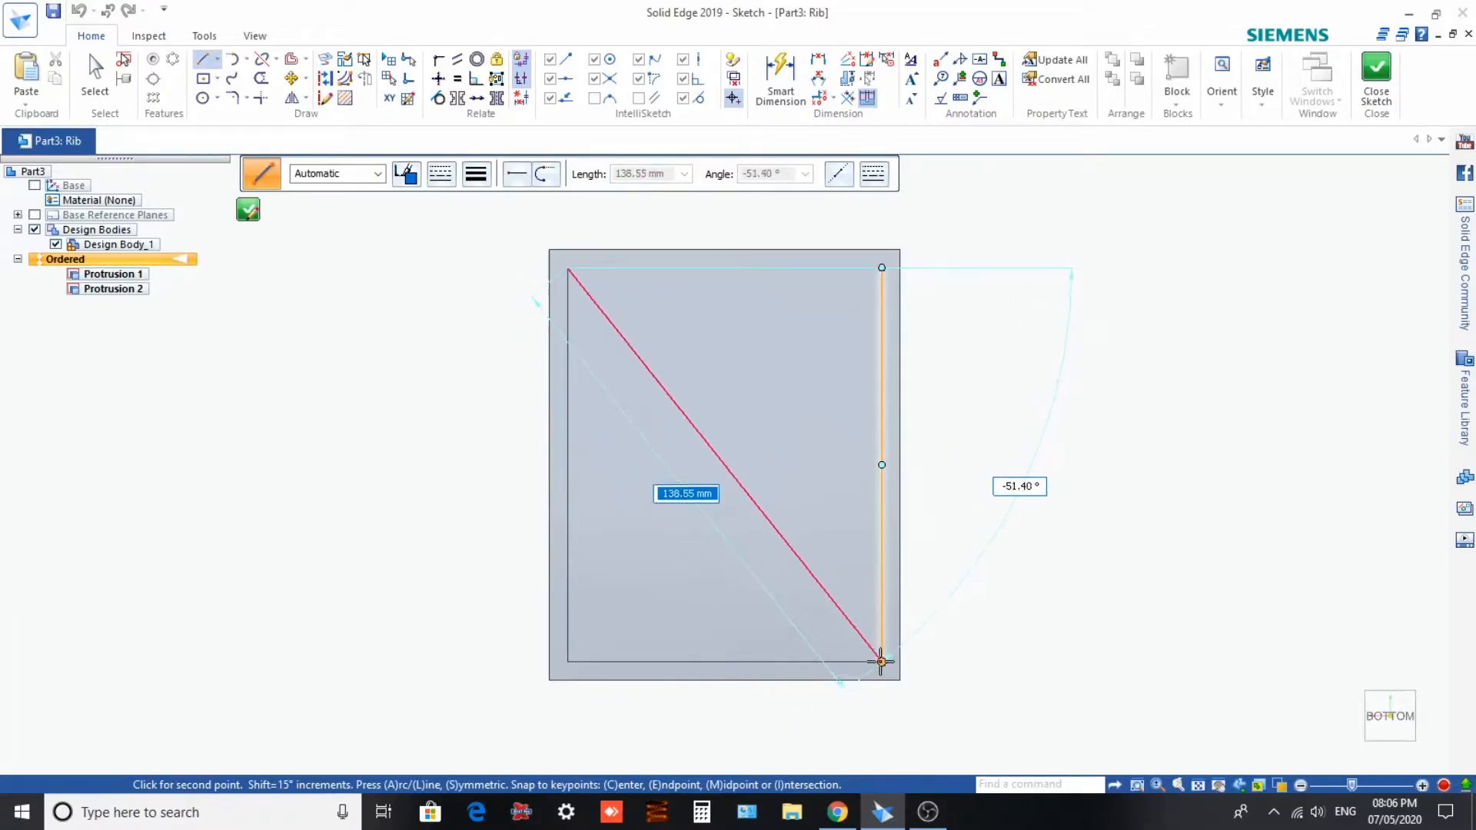
pyautogui.click(907, 659)
pyautogui.rightClick(991, 569)
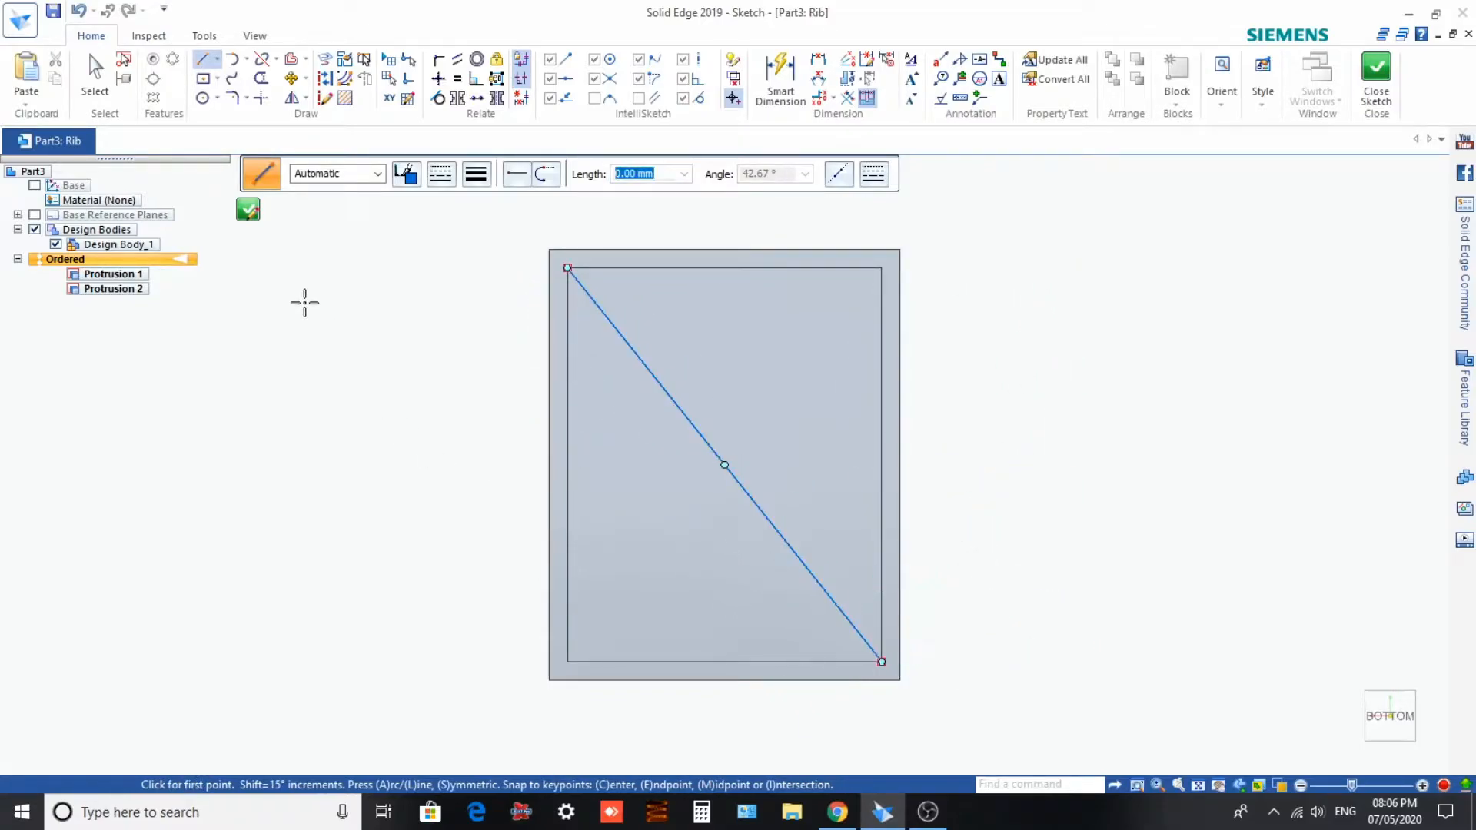
pyautogui.click(248, 211)
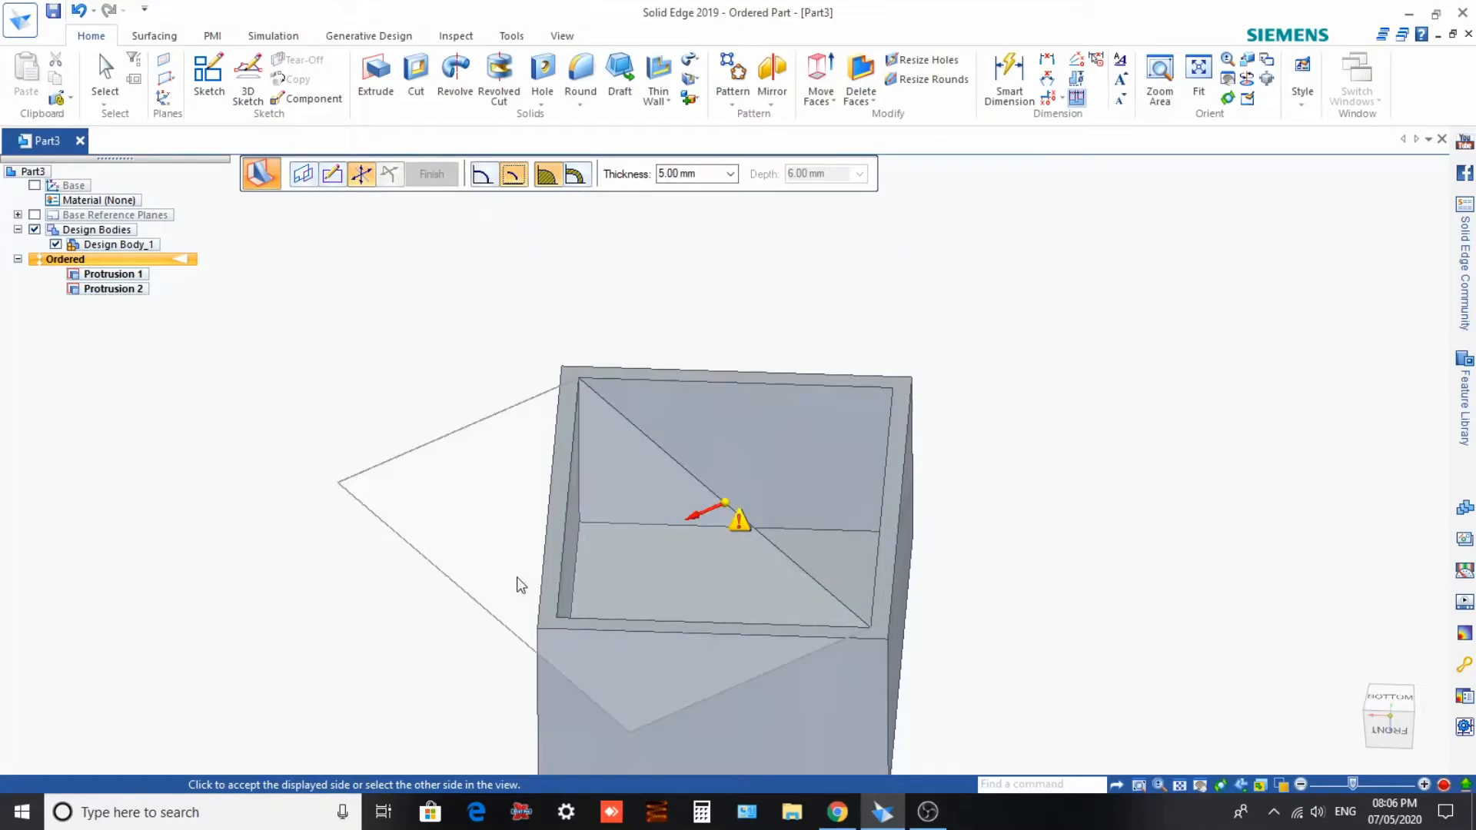
# Step: Create the diagonal rib 5 mm thick, with its profile extended and its material directed down to the box floor
pyautogui.click(481, 175)
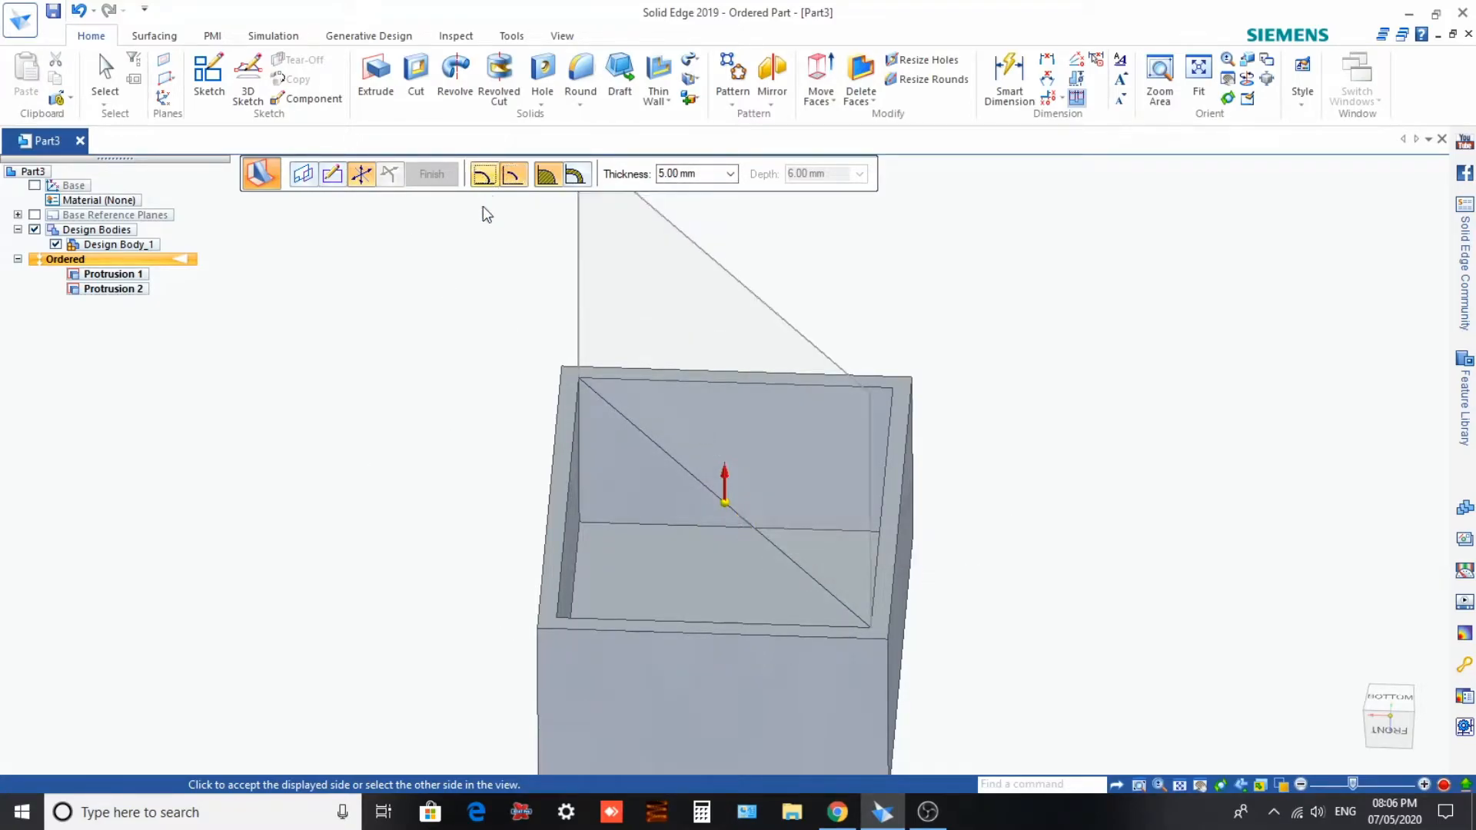
pyautogui.moveTo(715, 593); pyautogui.dragTo(650, 669, button='middle')
pyautogui.write('5')
pyautogui.press('Return')
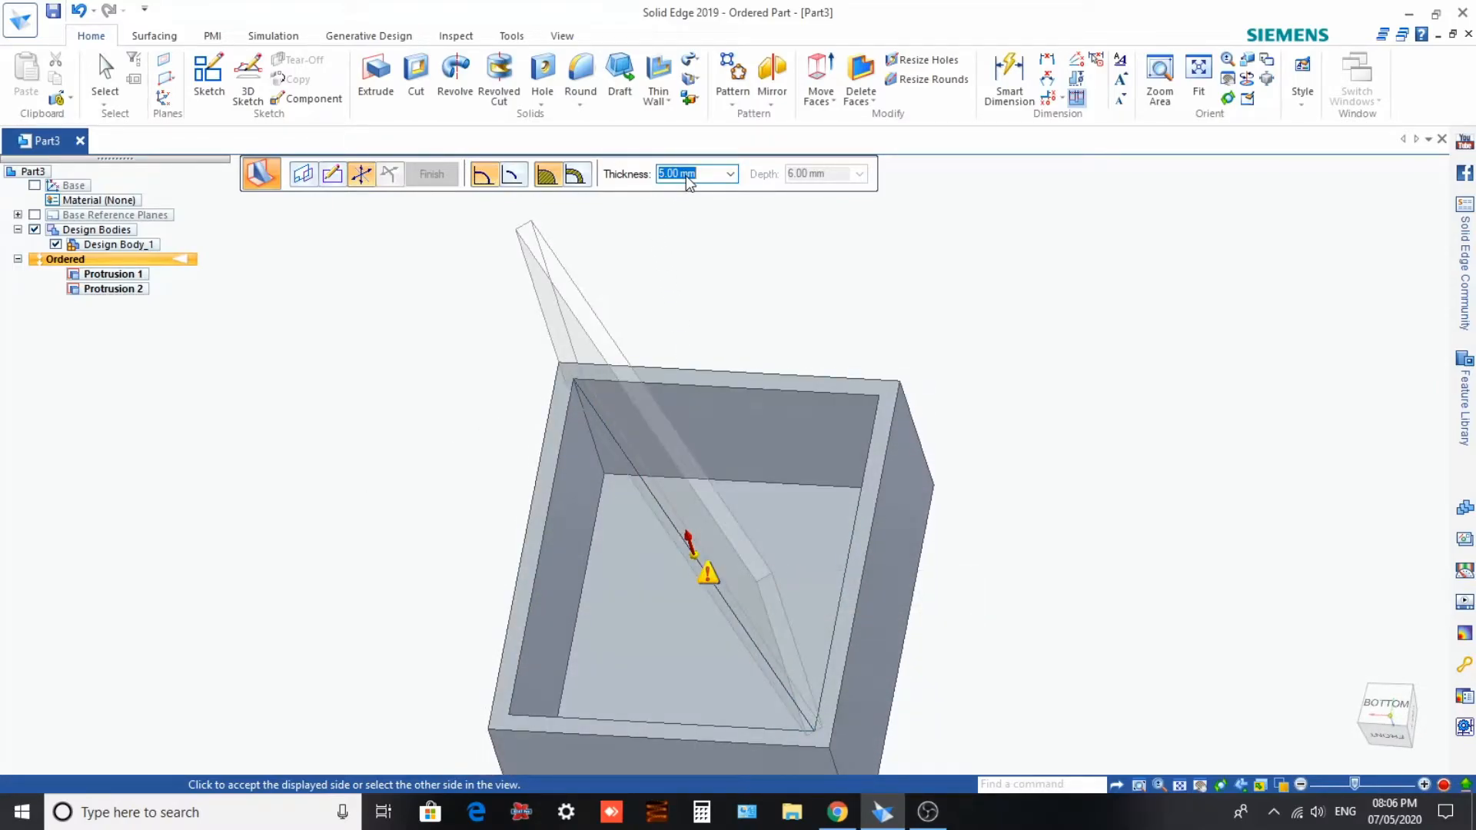
pyautogui.click(702, 676)
pyautogui.moveTo(701, 676); pyautogui.dragTo(607, 554, button='middle')
pyautogui.click(431, 174)
pyautogui.moveTo(517, 320)
pyautogui.mouseDown(button='middle')
pyautogui.moveTo(487, 251)
pyautogui.moveTo(523, 306)
pyautogui.mouseUp(button='middle')
pyautogui.scroll(-2, 630, 520)
pyautogui.scroll(2, 615, 492)
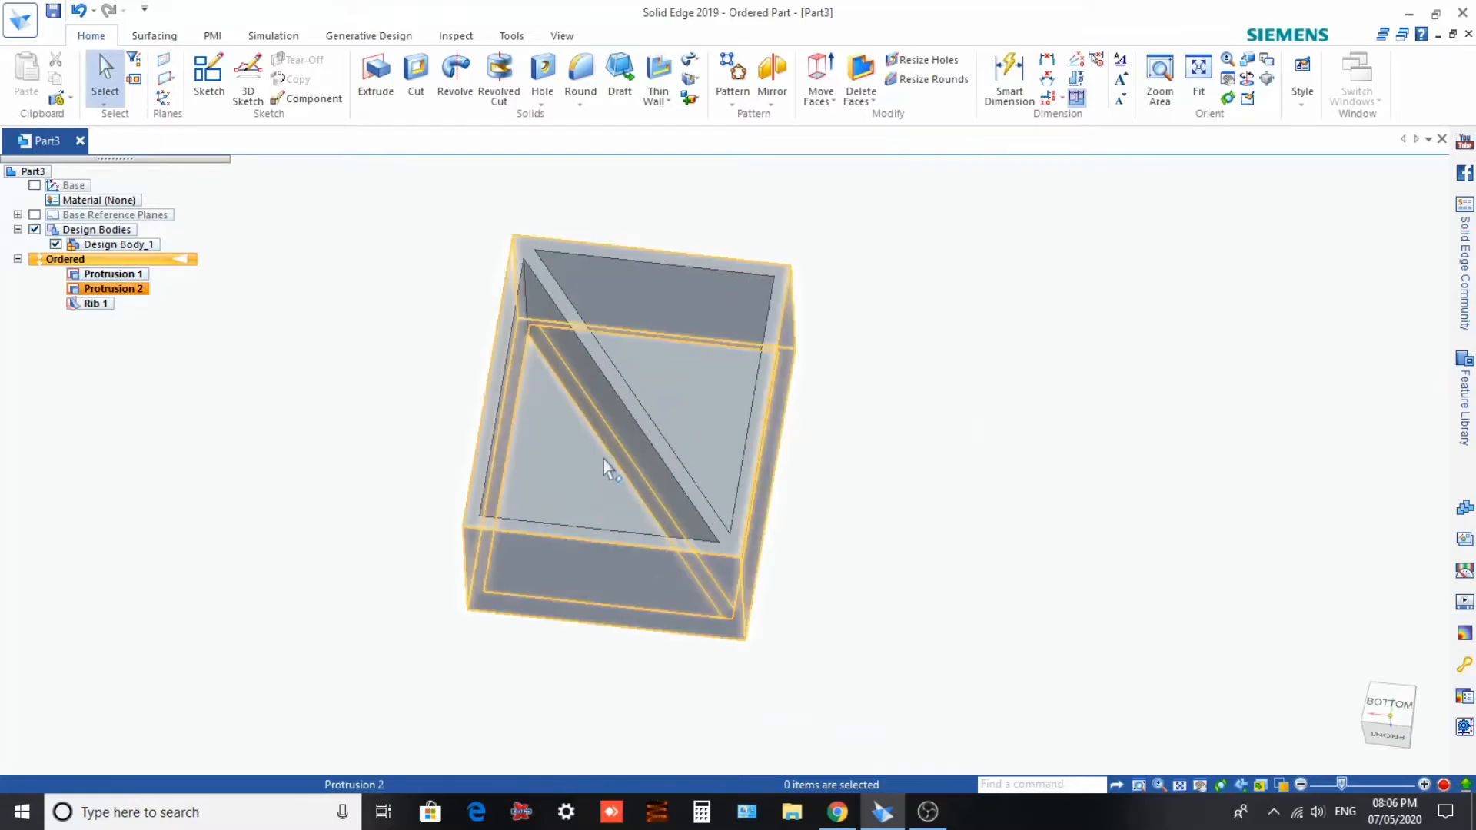
pyautogui.moveTo(536, 442)
pyautogui.mouseDown(button='middle')
pyautogui.moveTo(510, 468)
pyautogui.moveTo(511, 378)
pyautogui.moveTo(517, 449)
pyautogui.mouseUp(button='middle')
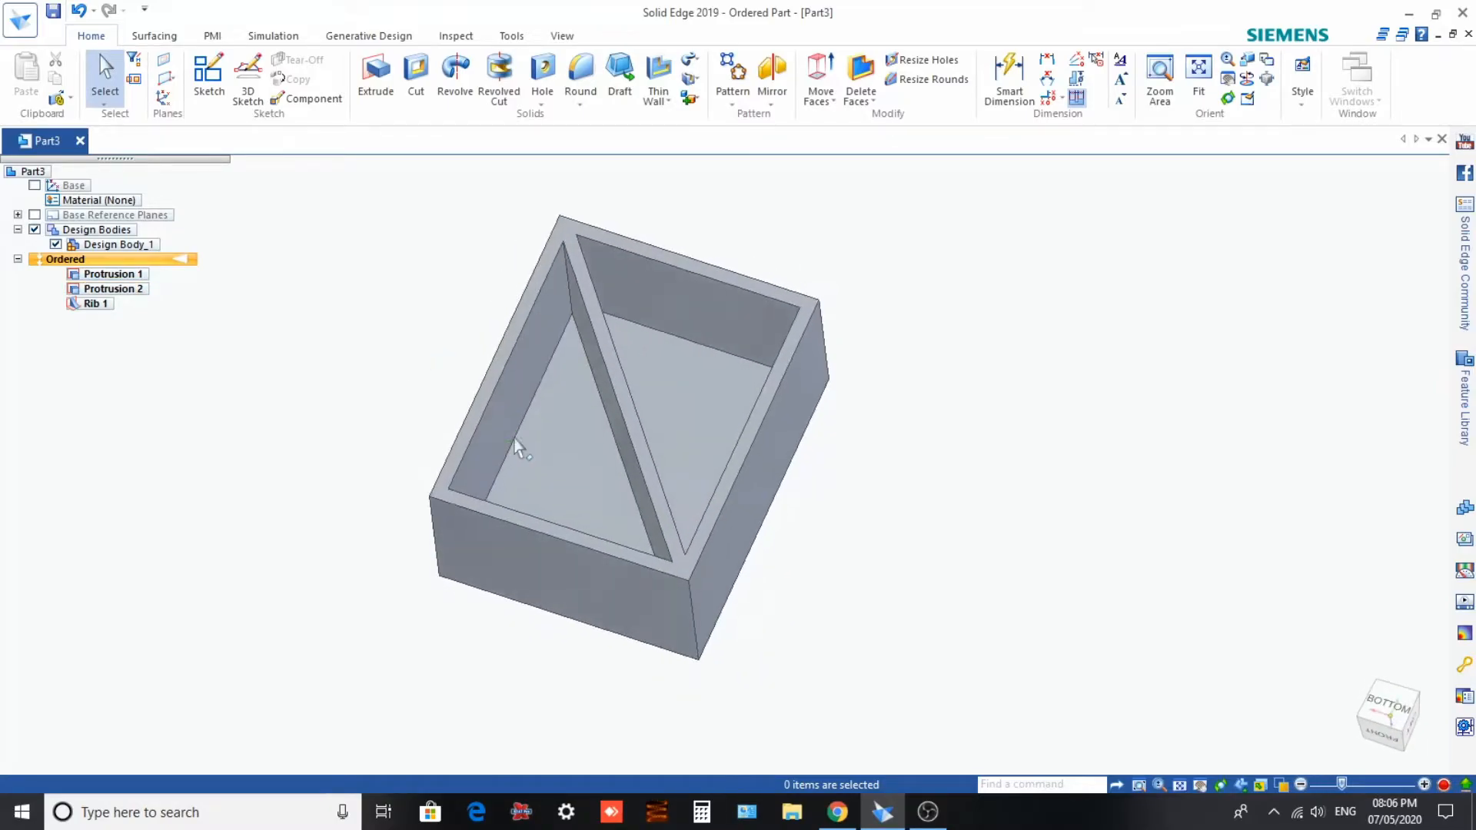
pyautogui.scroll(1, 423, 323)
# Step: Start another Rib on a plane parallel to the rim face, offset 30 mm into the box
pyautogui.click(658, 98)
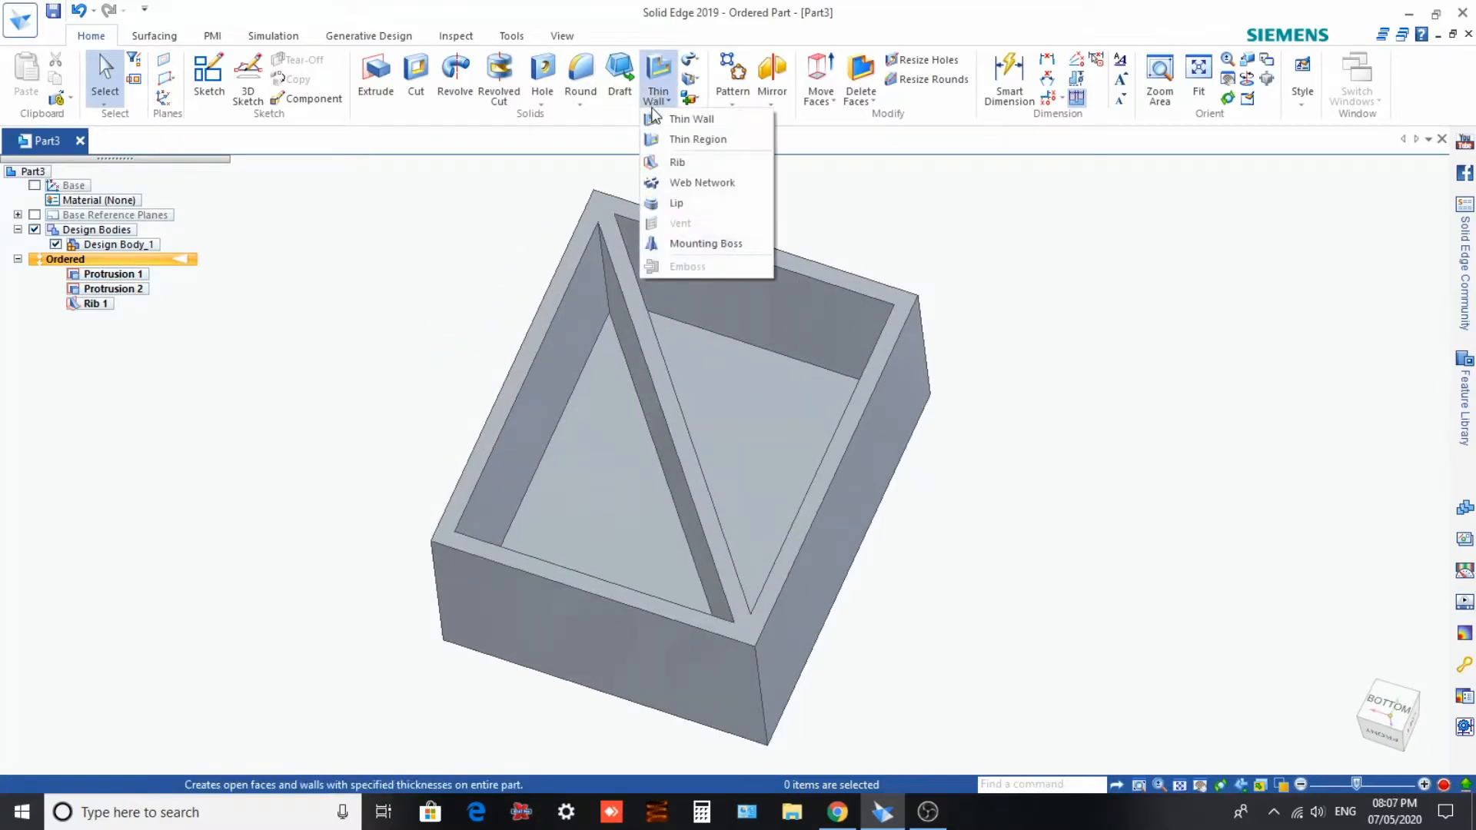
pyautogui.click(684, 163)
pyautogui.moveTo(461, 396); pyautogui.dragTo(484, 306, button='middle')
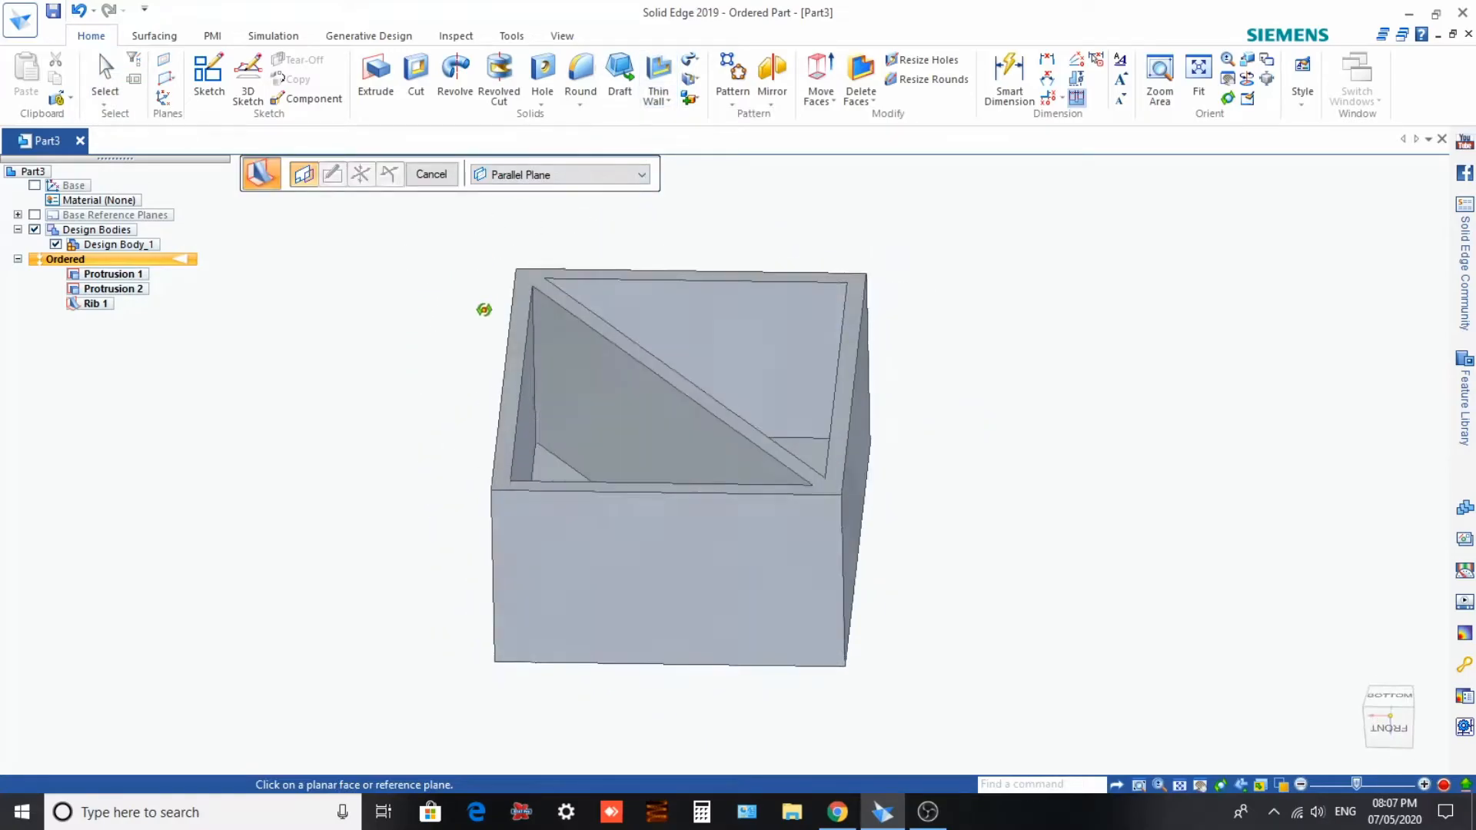
pyautogui.click(535, 276)
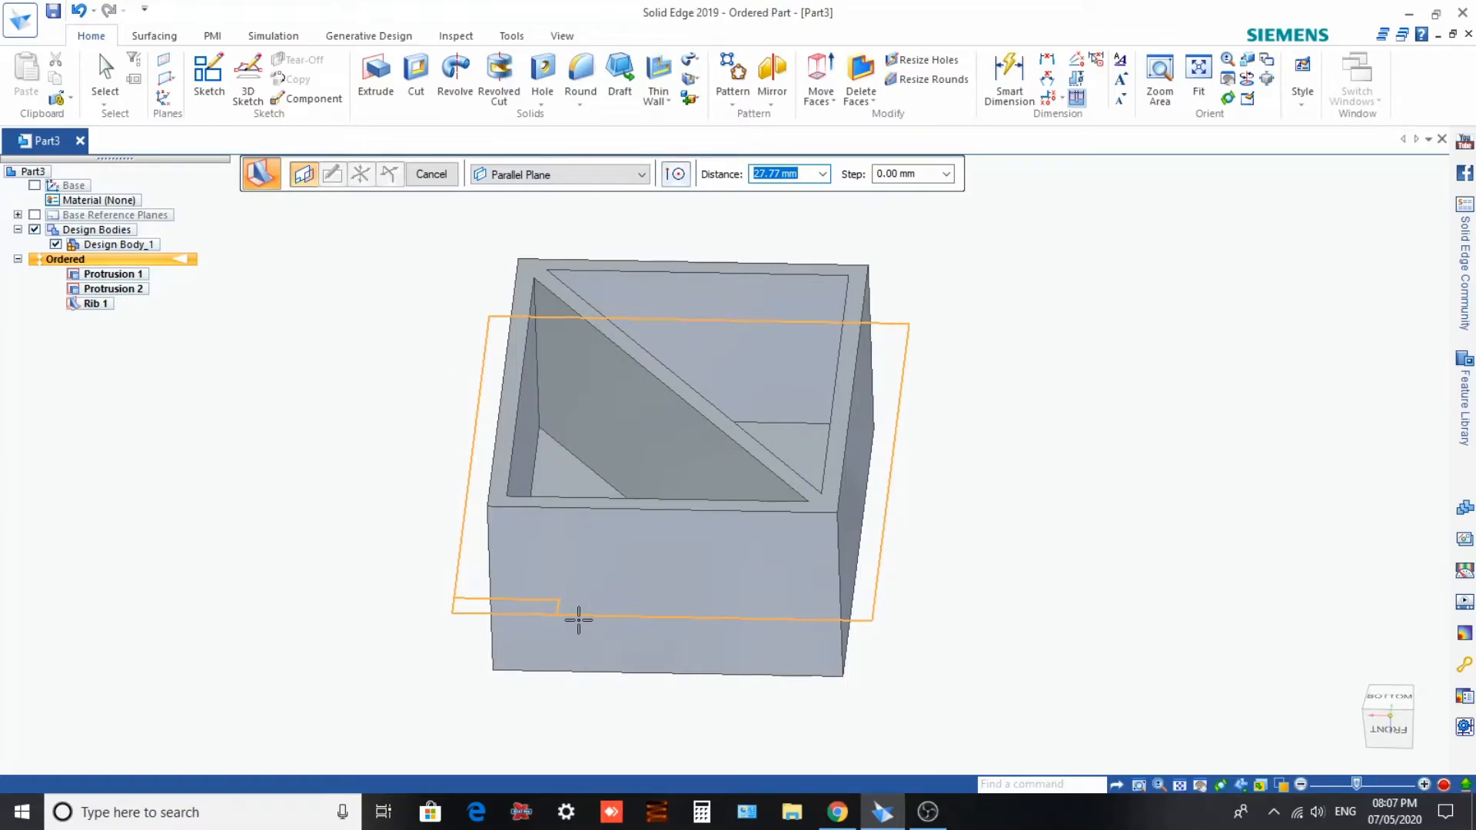
pyautogui.moveTo(578, 620); pyautogui.dragTo(619, 500, button='middle')
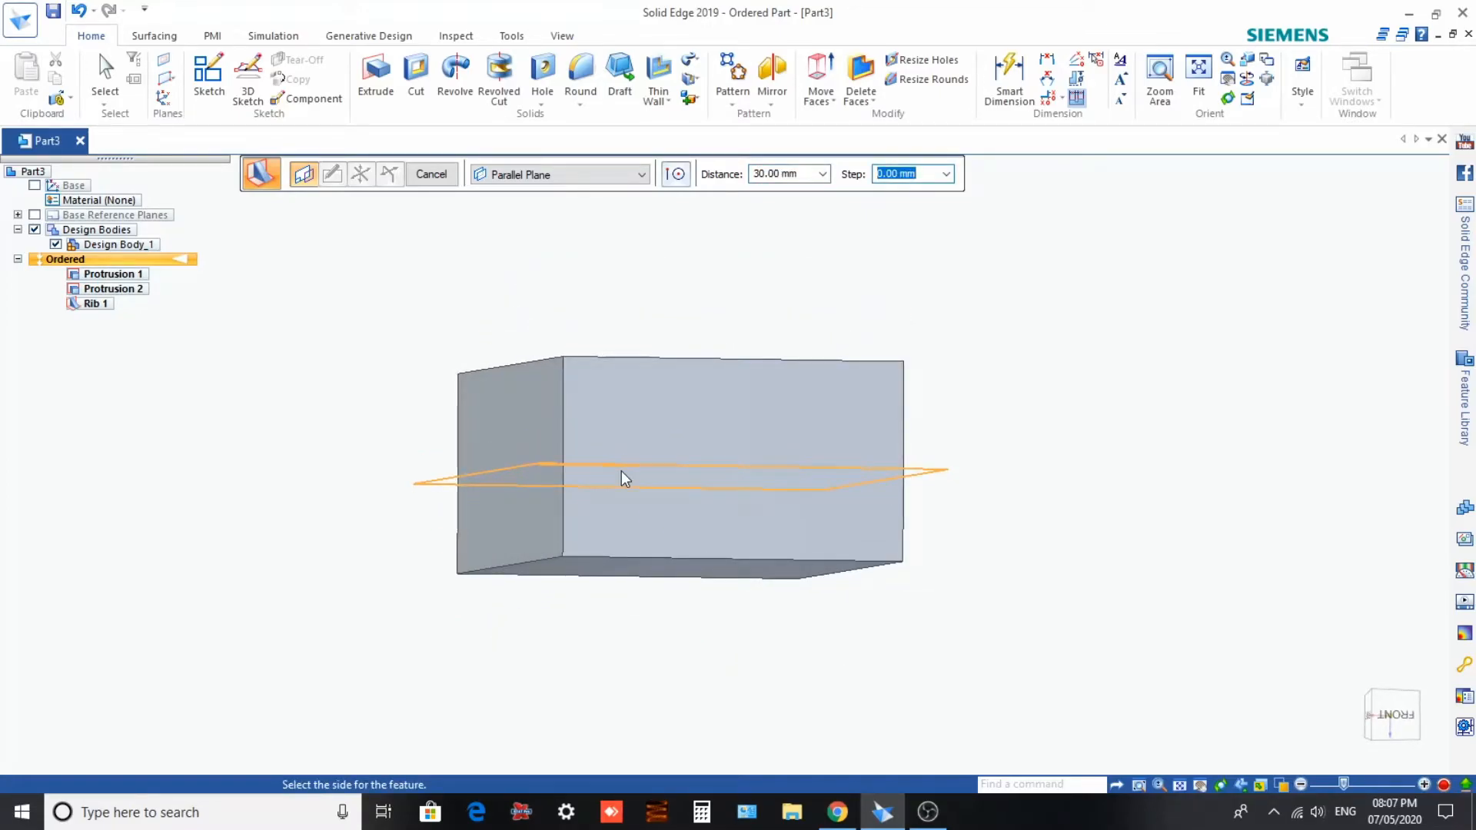
pyautogui.click(624, 478)
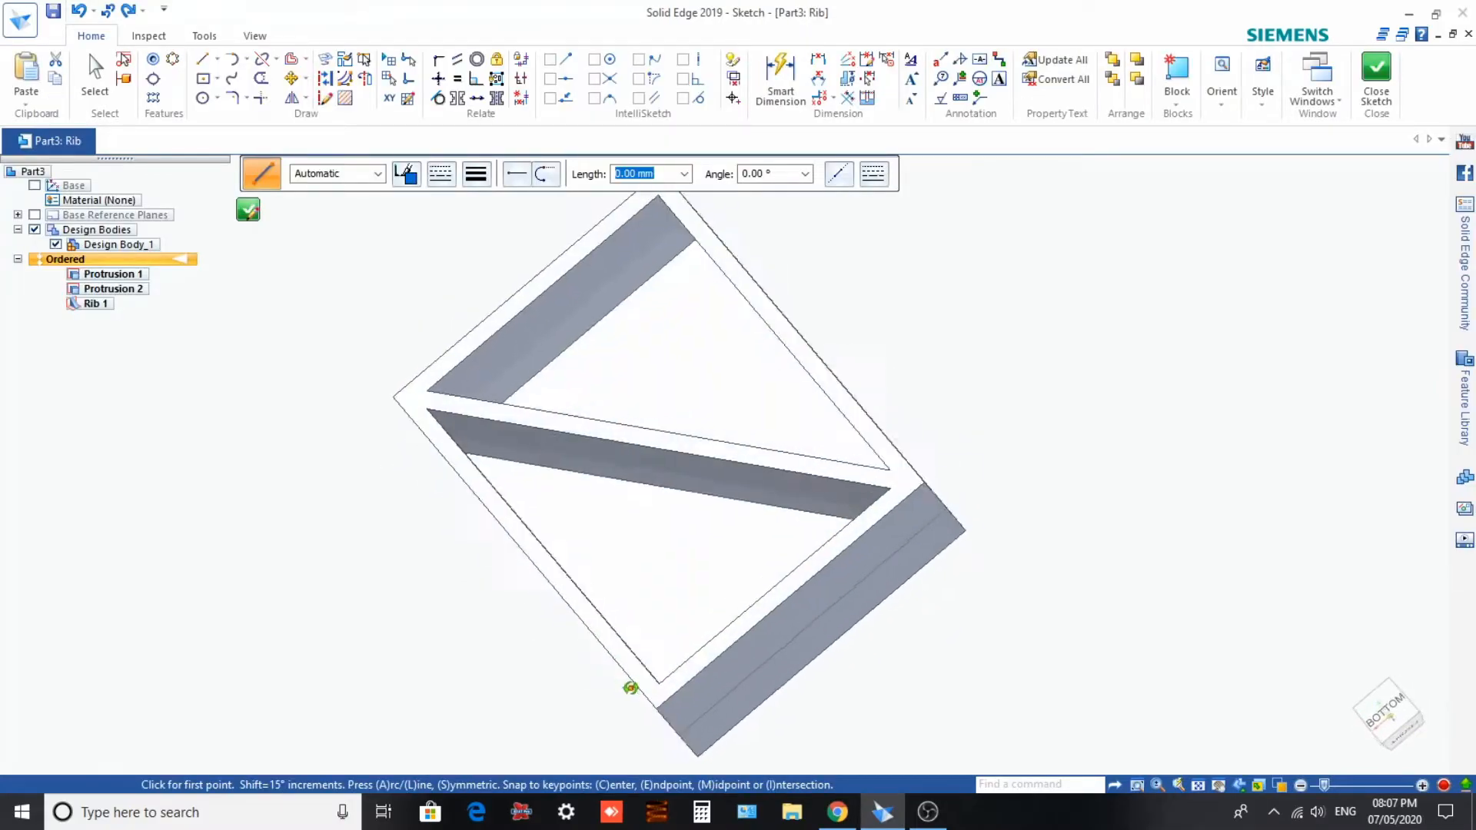
# Step: Sketch the rib profile line from the midpoint of a long inner edge to the midpoint of the adjacent short inner edge
pyautogui.click(206, 68)
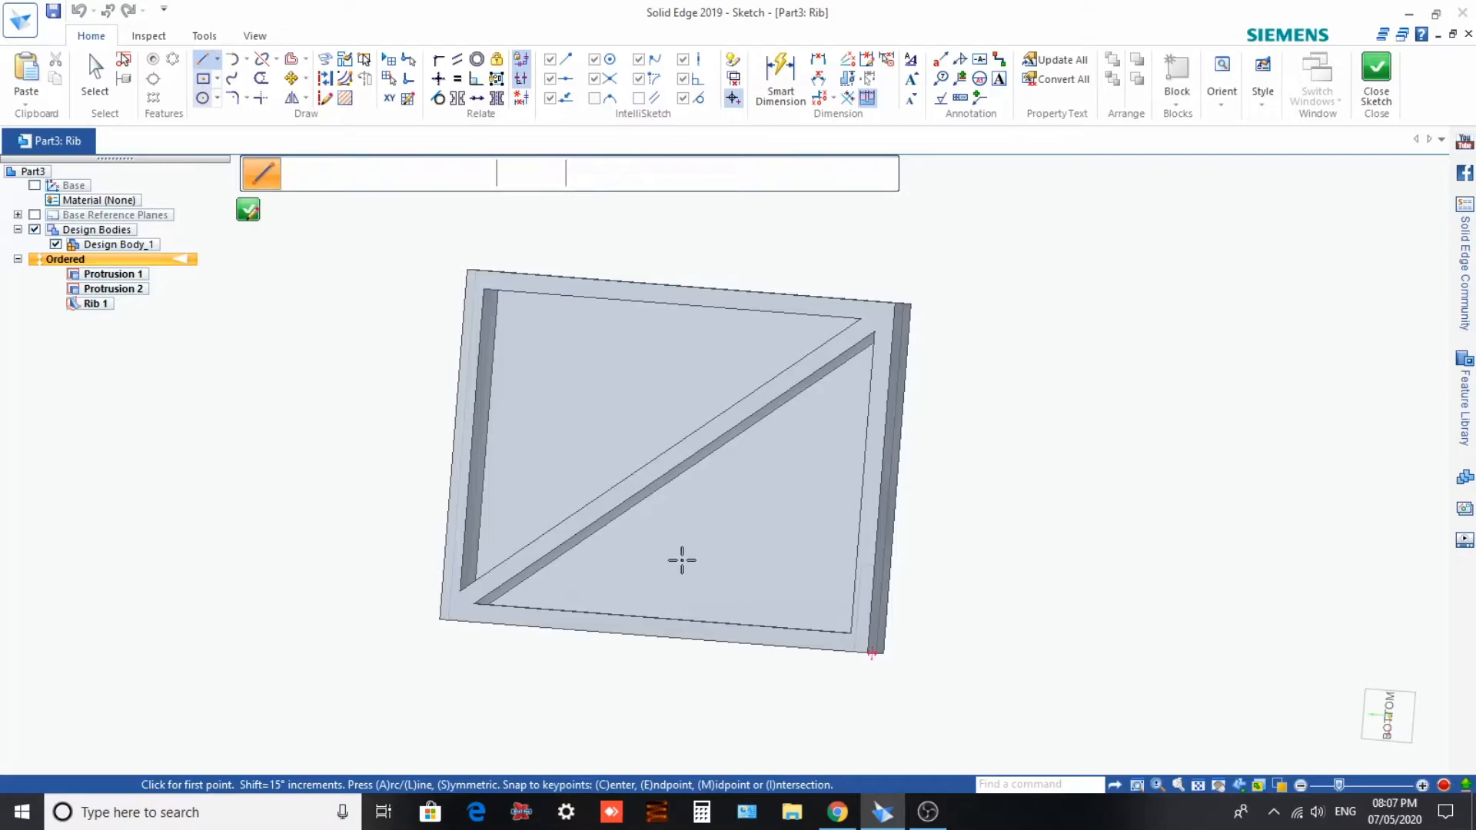
pyautogui.click(670, 619)
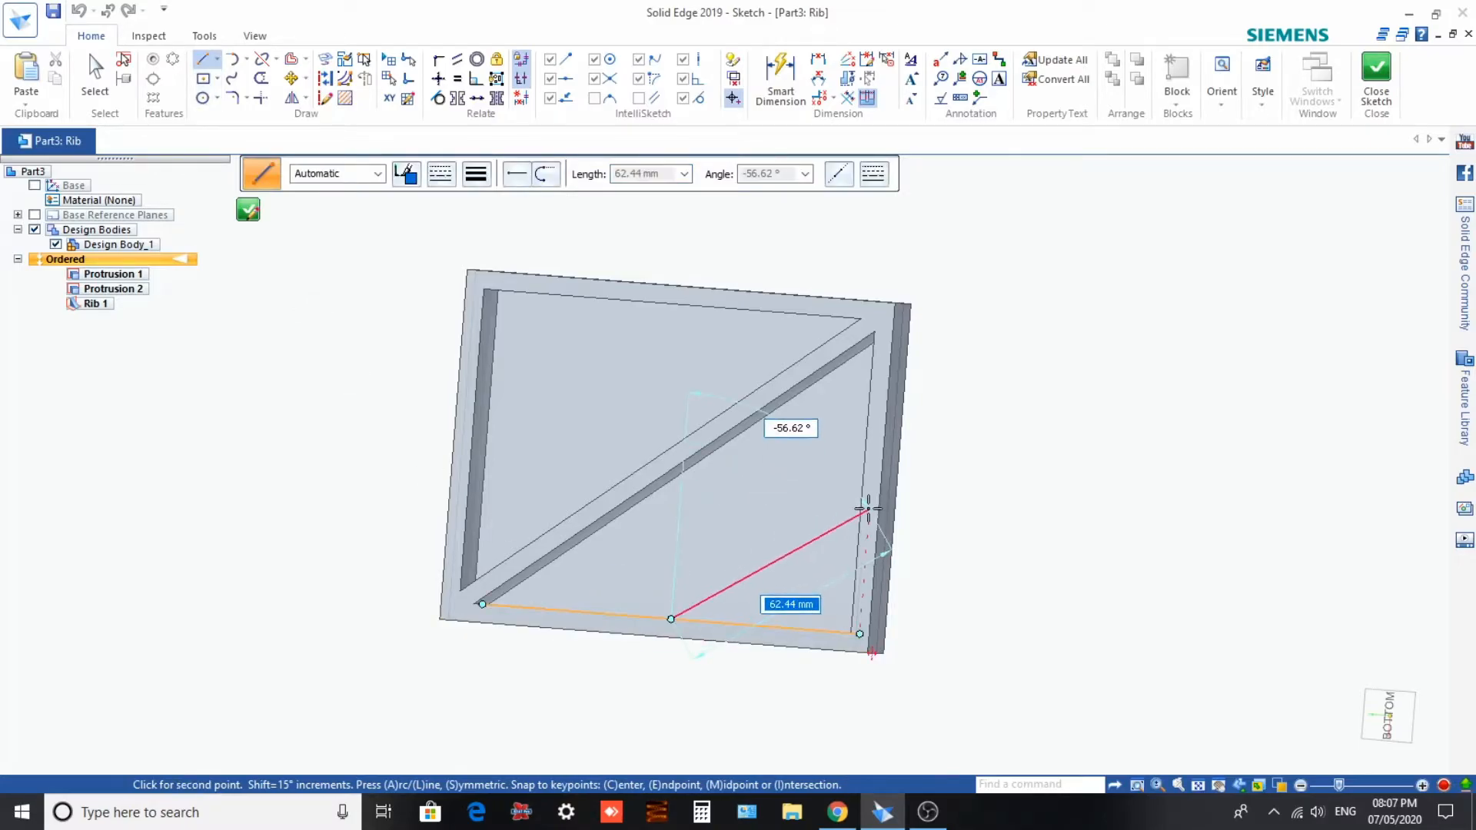
pyautogui.moveTo(870, 482)
pyautogui.mouseDown(button='middle')
pyautogui.moveTo(846, 477)
pyautogui.moveTo(876, 434)
pyautogui.moveTo(863, 484)
pyautogui.moveTo(869, 461)
pyautogui.mouseUp(button='middle')
pyautogui.click(869, 461)
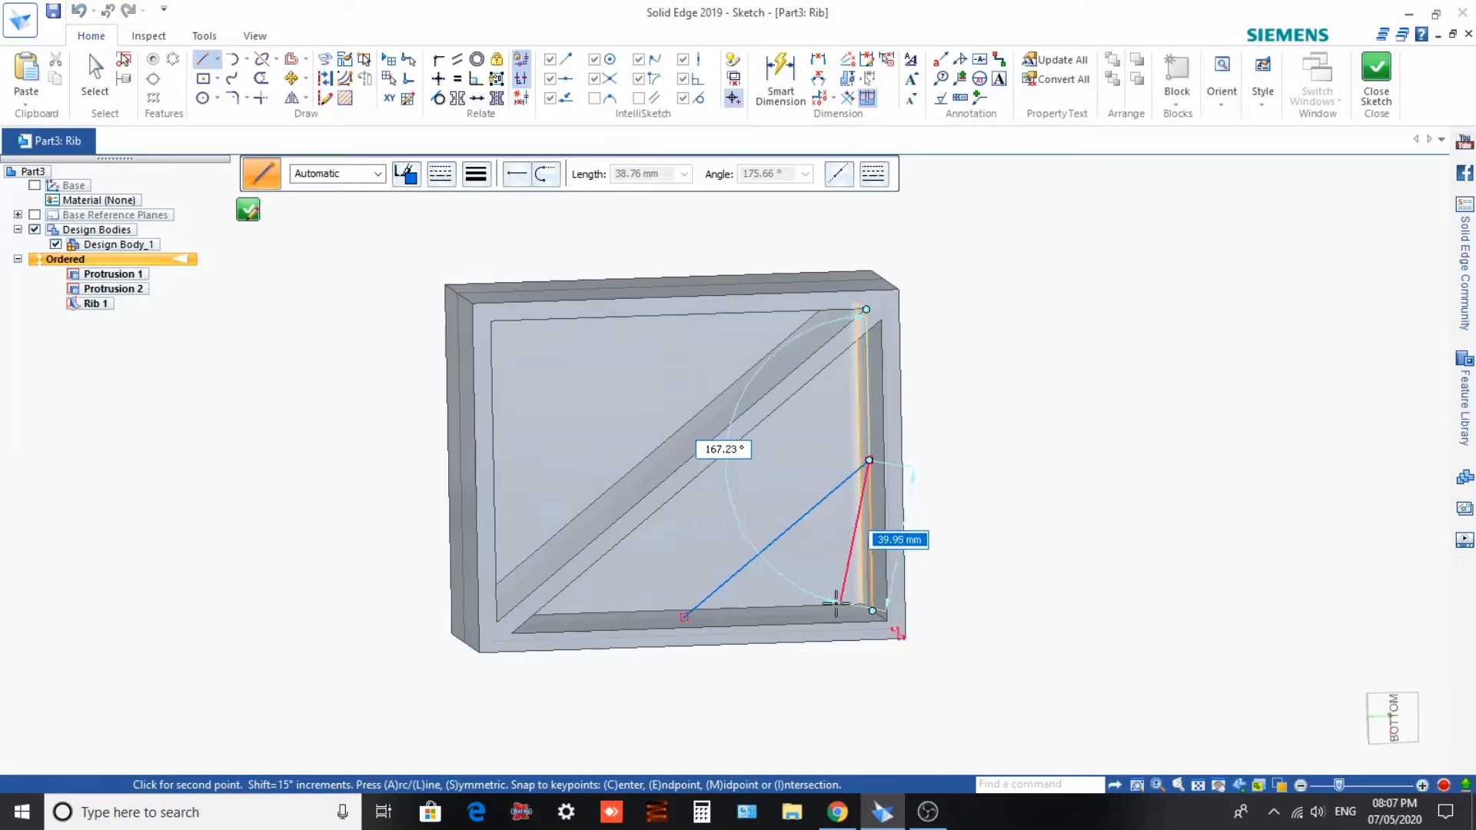
pyautogui.moveTo(840, 603); pyautogui.dragTo(800, 570, button='middle')
pyautogui.rightClick(697, 495)
pyautogui.click(249, 209)
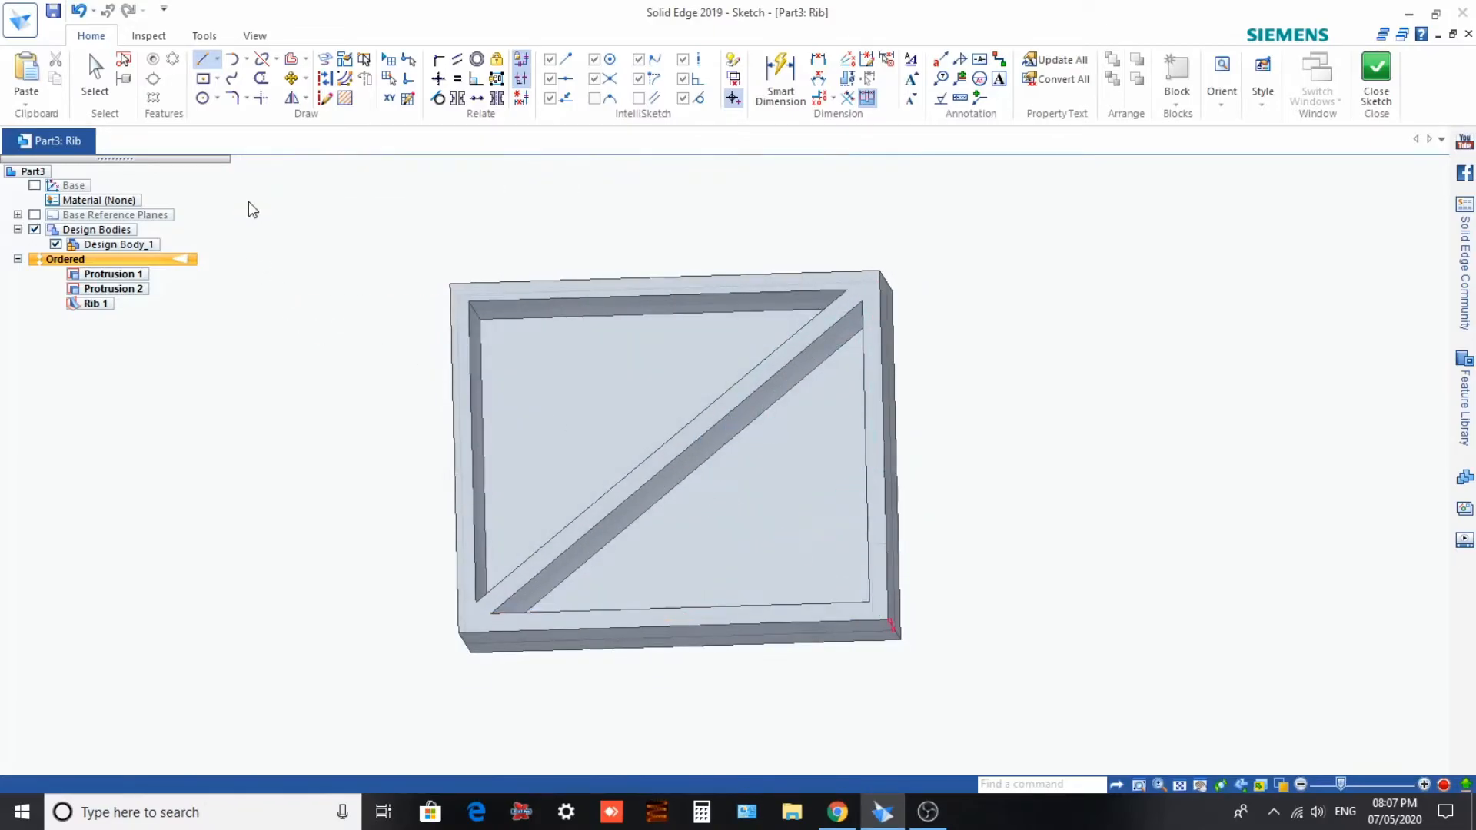
# Step: Create the second rib 5 mm thick, directed from the profile line toward the enclosed box corner
pyautogui.moveTo(715, 499)
pyautogui.mouseDown(button='middle')
pyautogui.moveTo(459, 602)
pyautogui.moveTo(644, 540)
pyautogui.moveTo(540, 613)
pyautogui.moveTo(484, 538)
pyautogui.moveTo(409, 543)
pyautogui.moveTo(415, 620)
pyautogui.moveTo(418, 598)
pyautogui.moveTo(389, 602)
pyautogui.moveTo(411, 615)
pyautogui.mouseUp(button='middle')
pyautogui.click(489, 580)
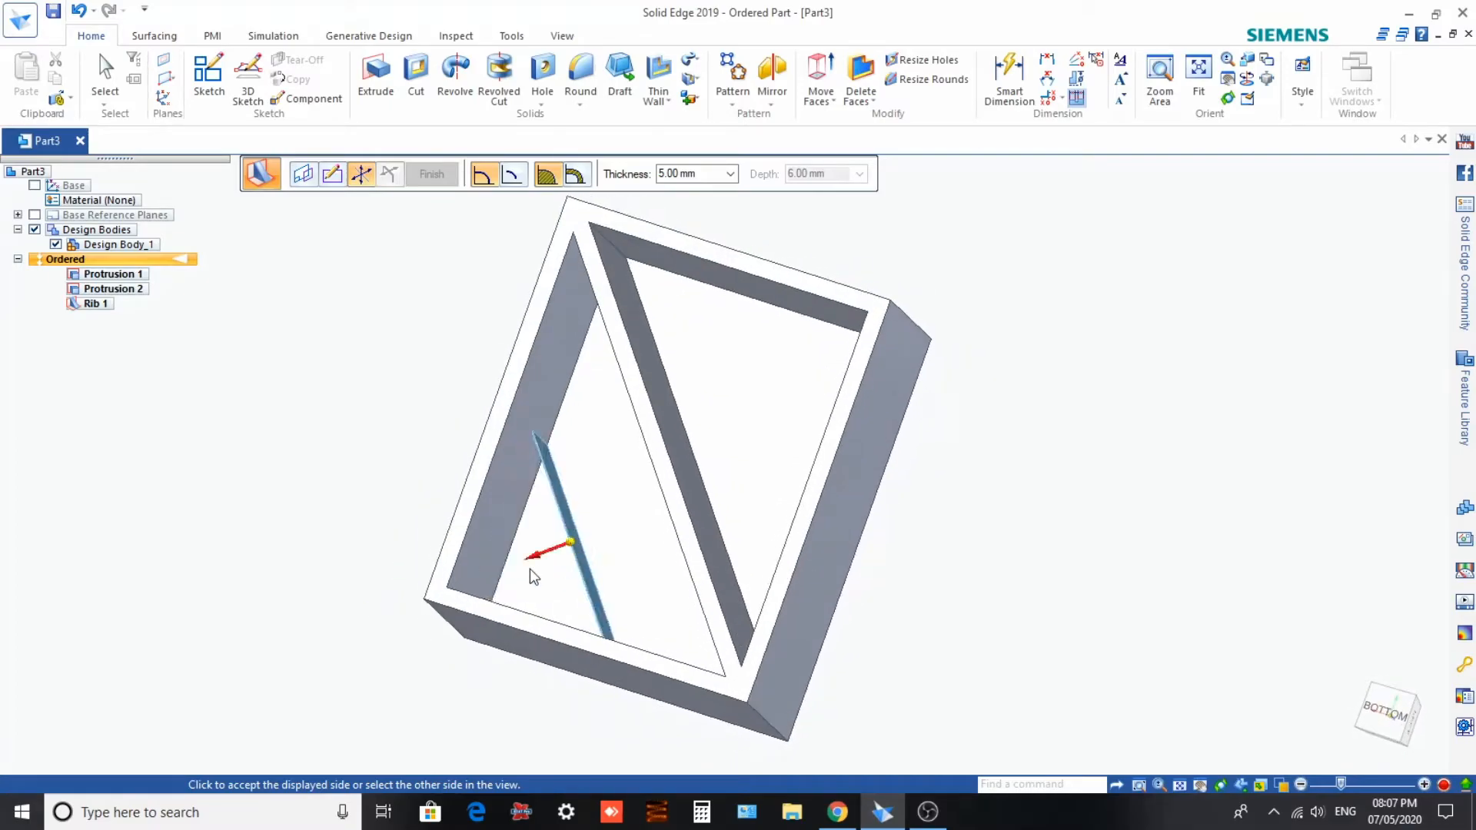
pyautogui.moveTo(543, 580); pyautogui.dragTo(482, 288, button='middle')
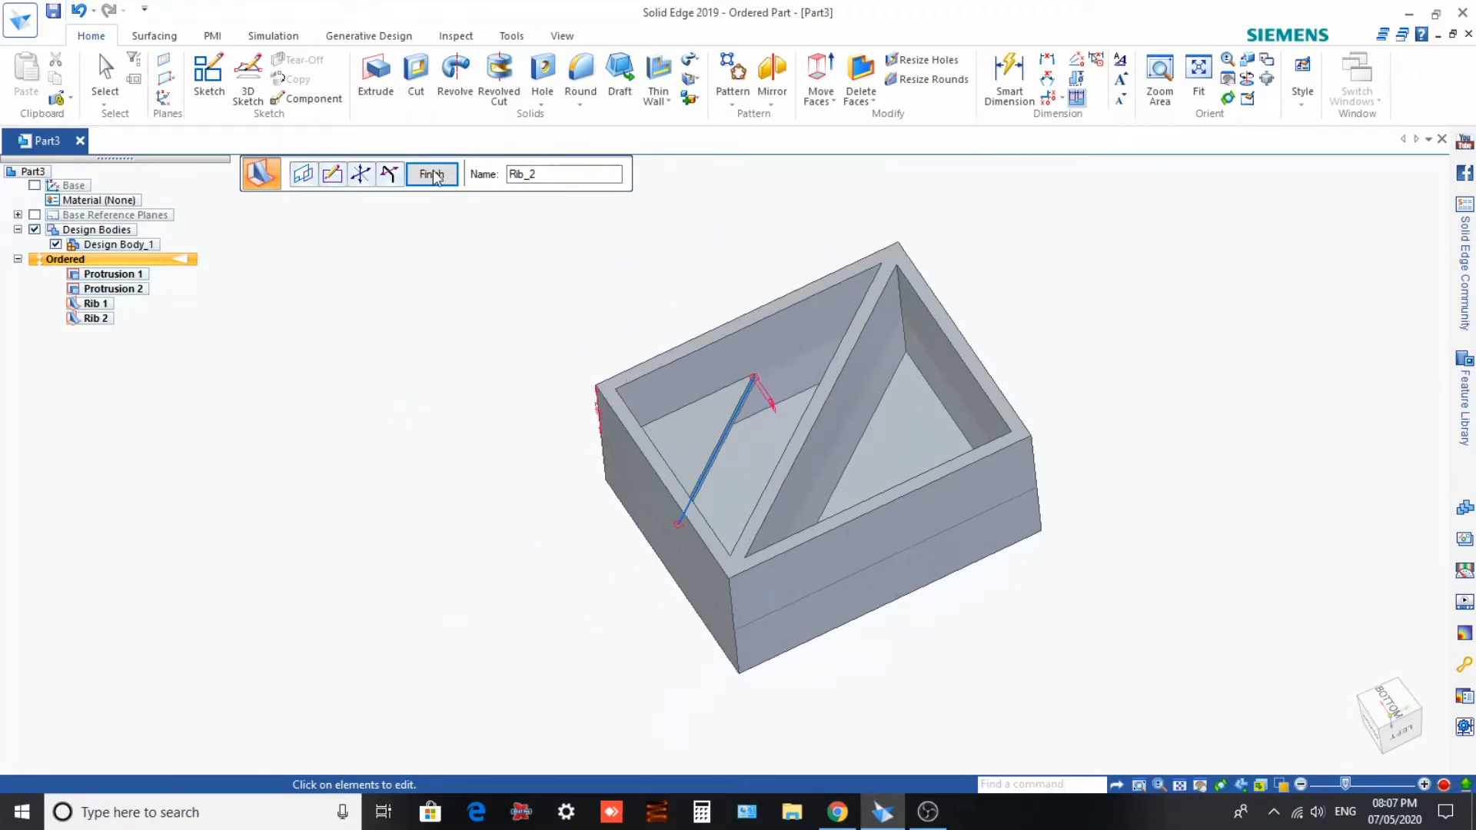
pyautogui.click(432, 173)
pyautogui.moveTo(681, 464); pyautogui.dragTo(477, 384, button='middle')
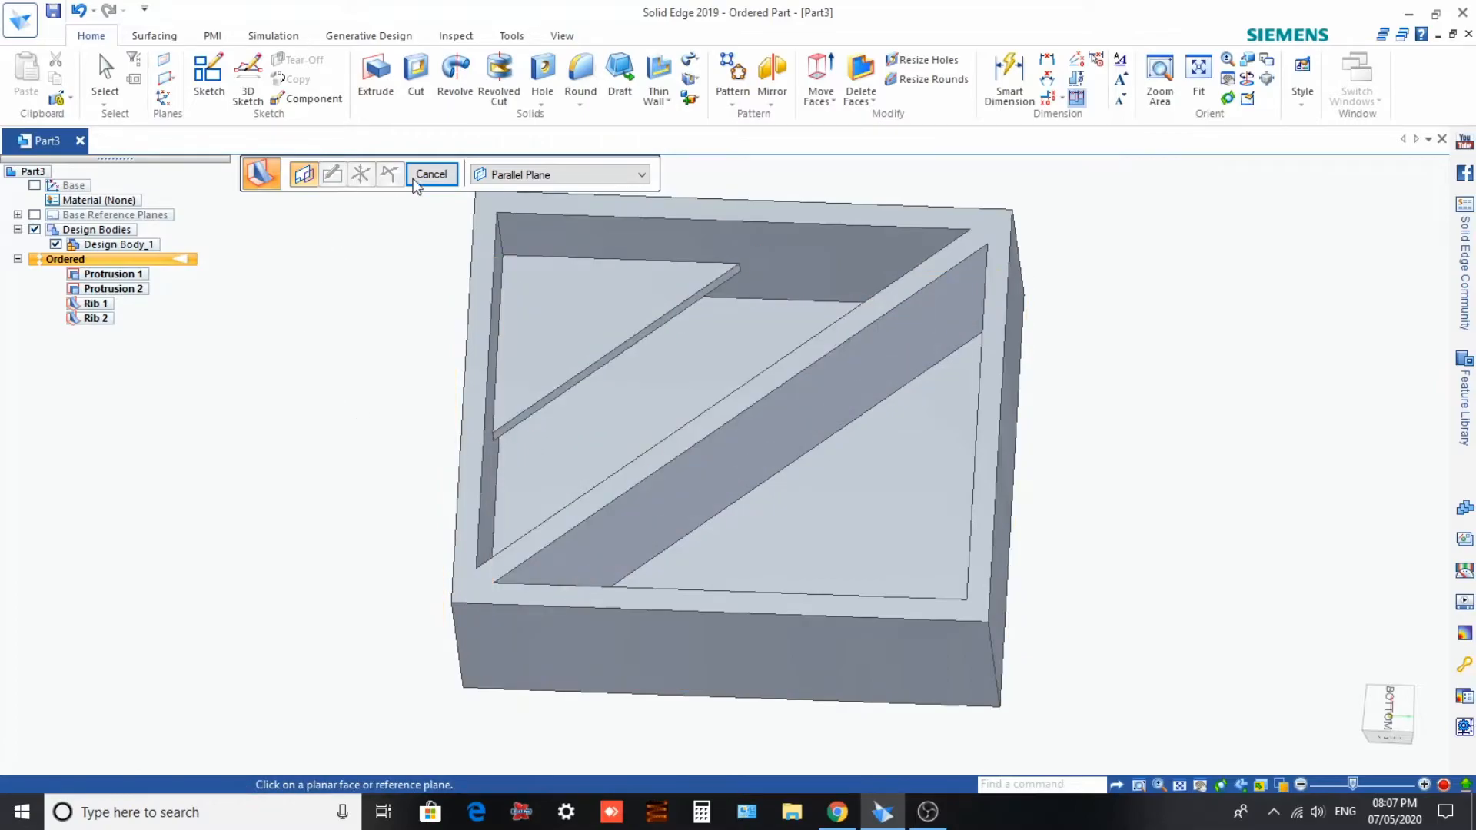
# Step: Start a third Rib on a plane parallel to the rim face, offset 20 mm into the box
pyautogui.click(431, 174)
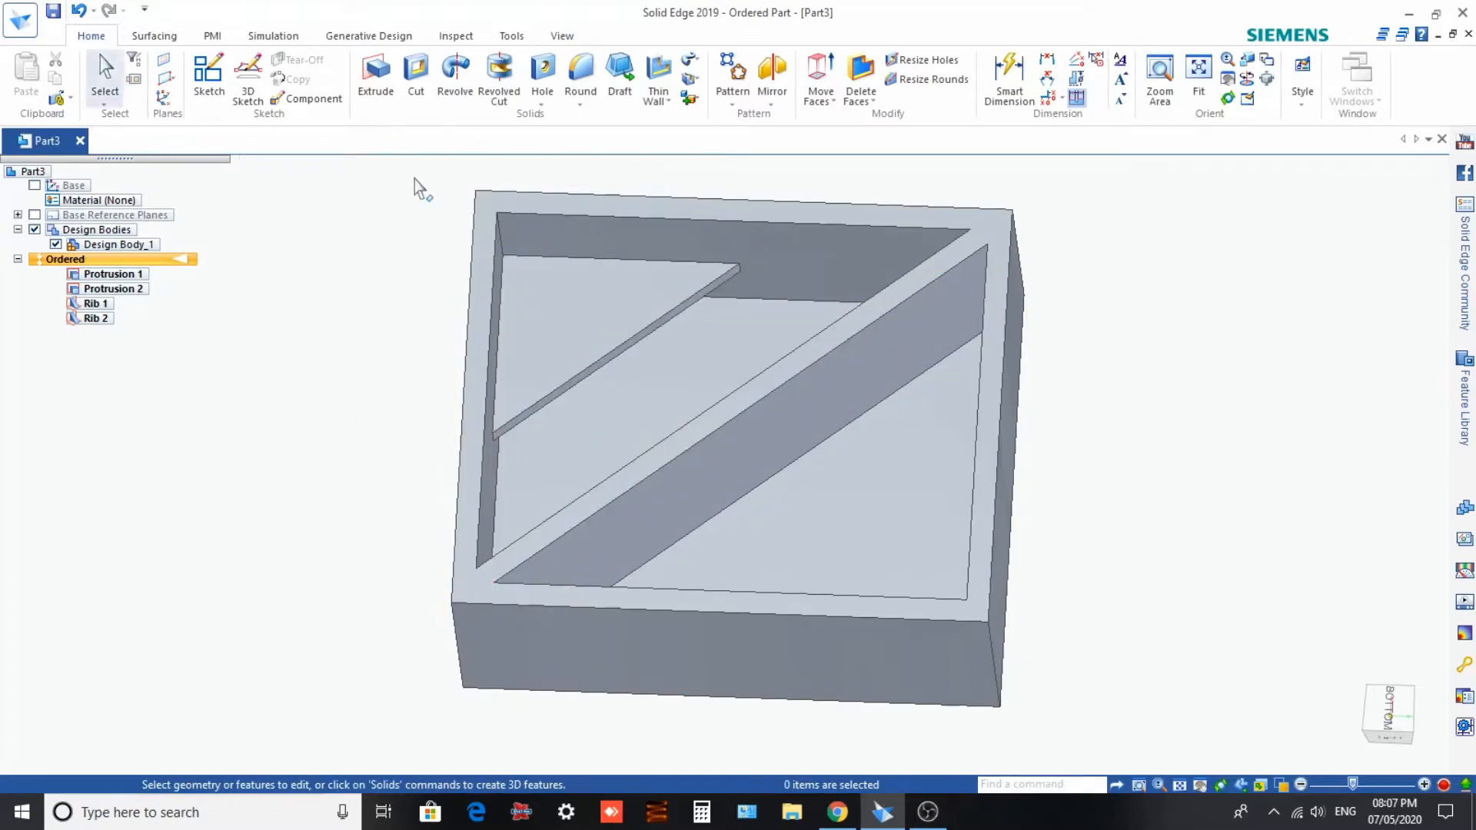
pyautogui.click(658, 99)
pyautogui.click(676, 163)
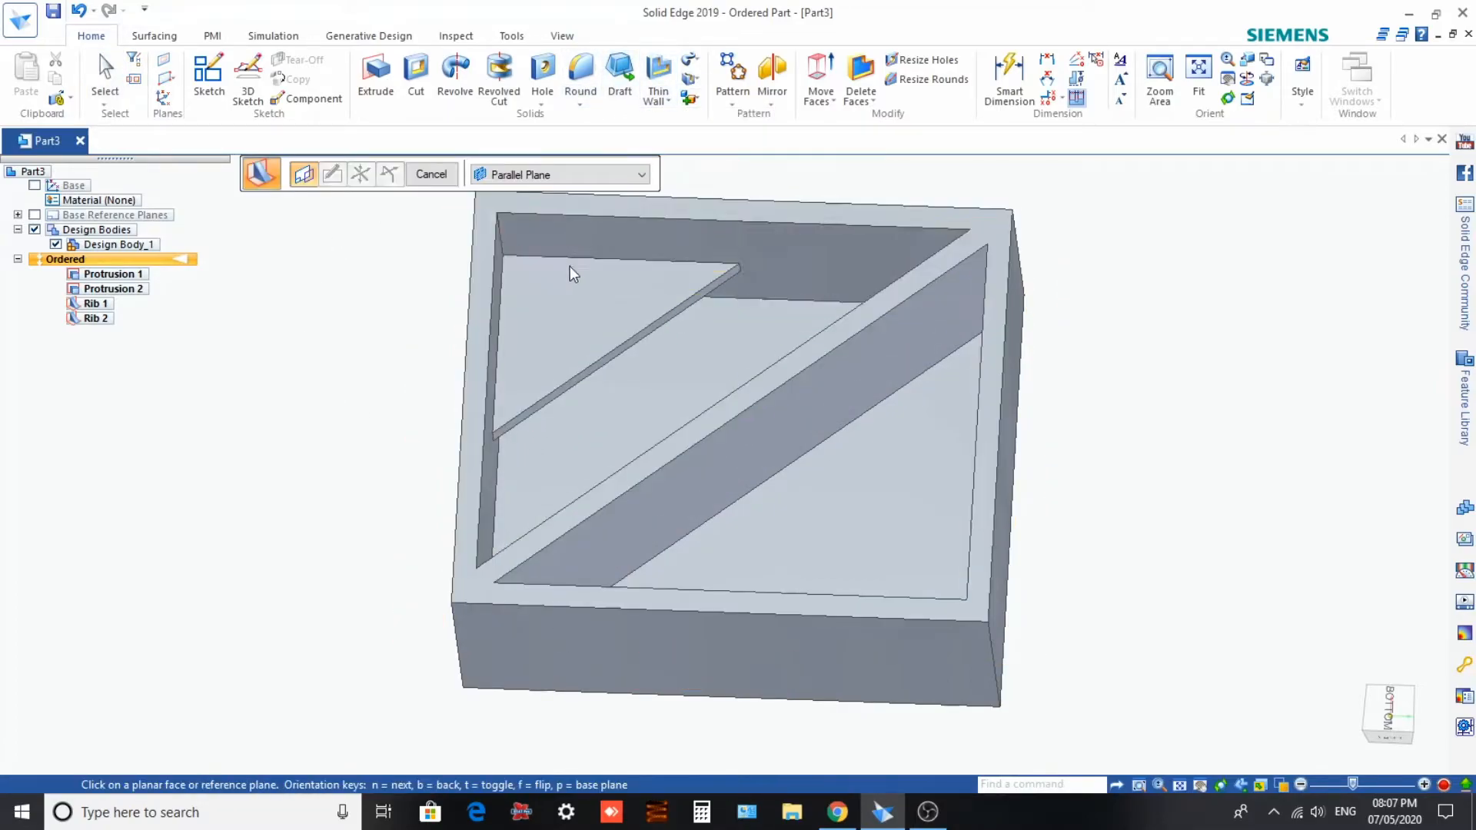
pyautogui.click(565, 221)
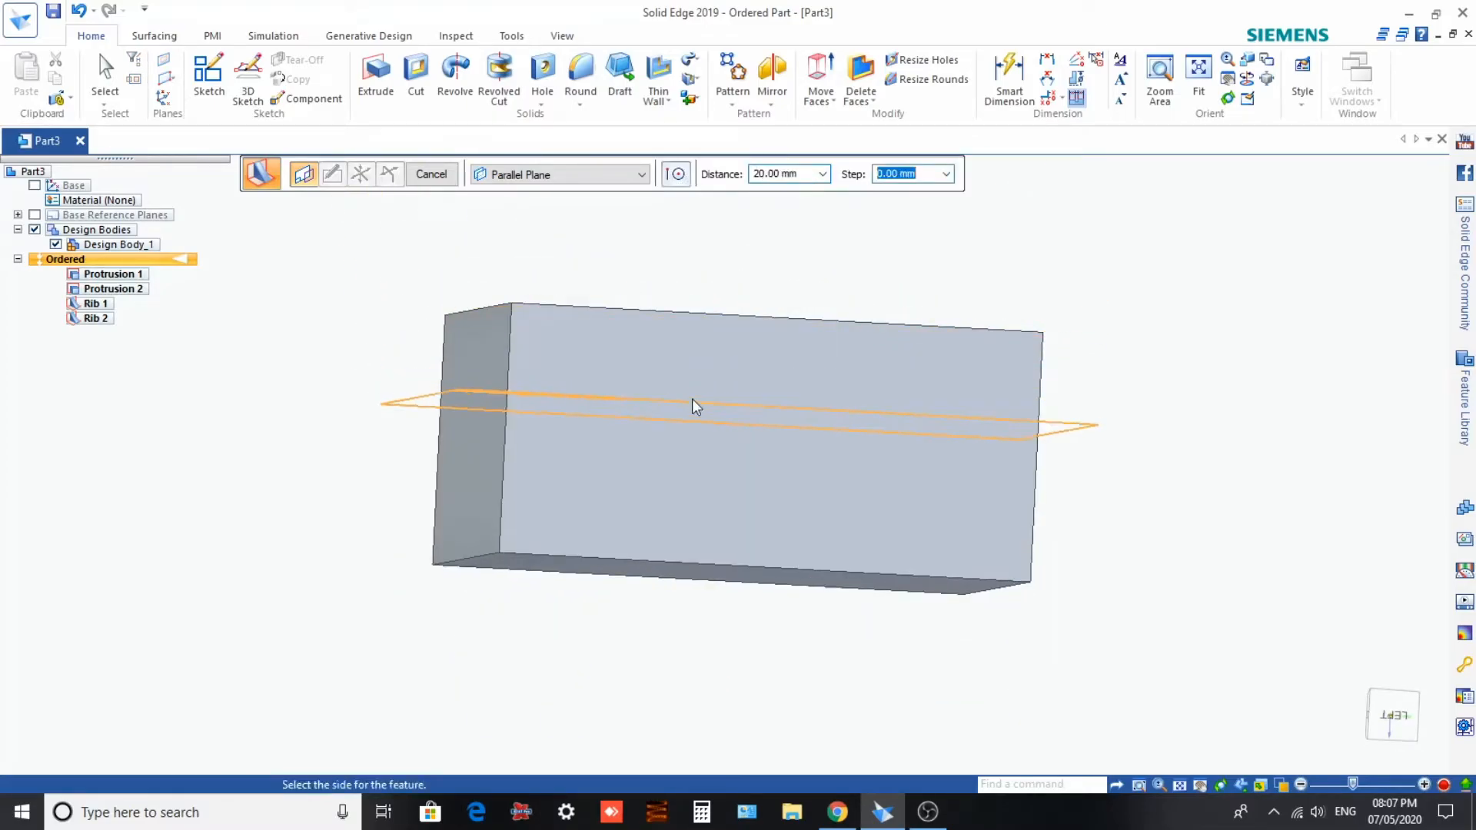
pyautogui.click(686, 443)
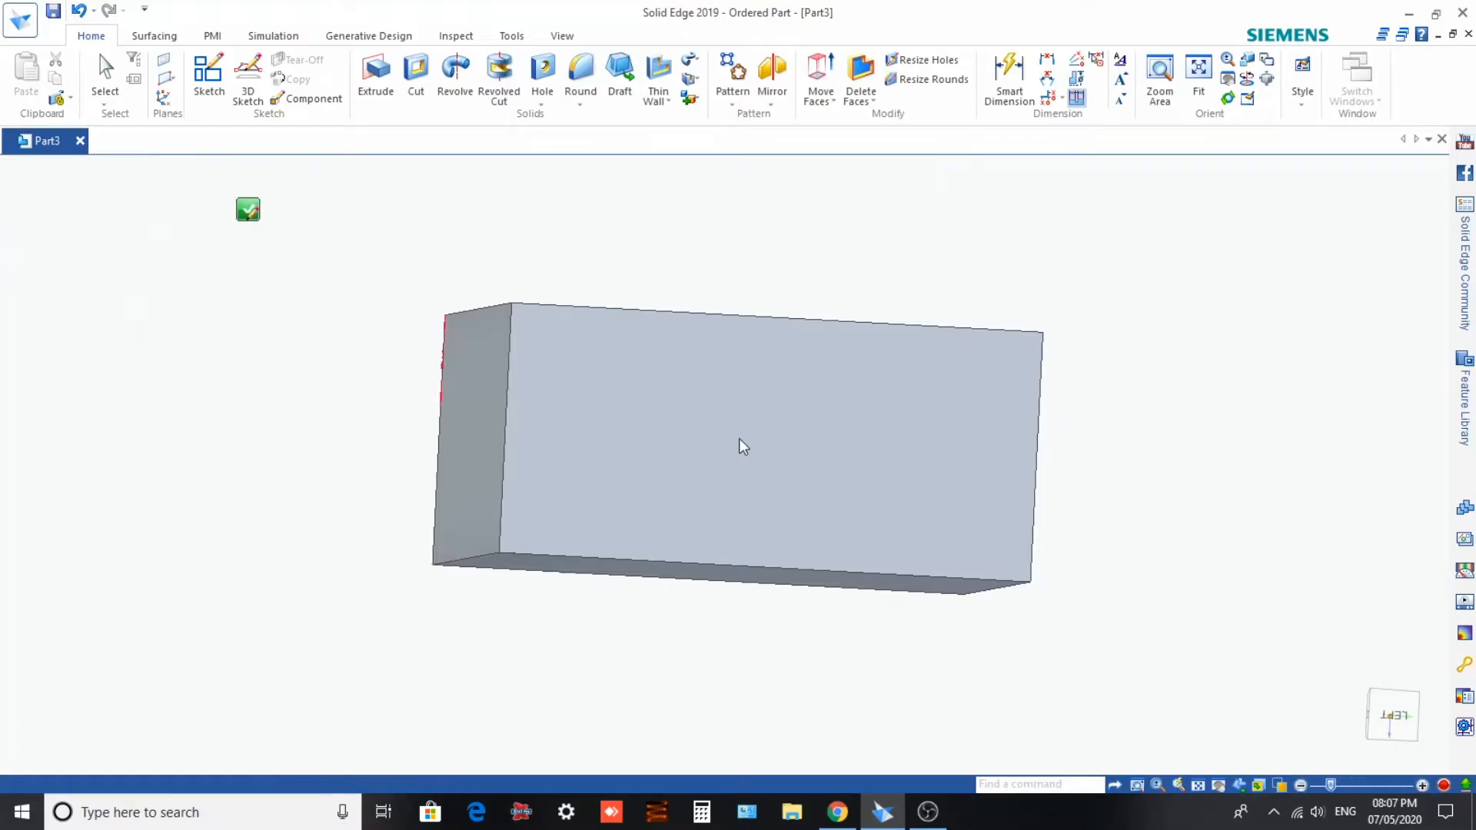
# Step: Sketch the rib profile line between the midpoint of the diagonal rib's edge and the opposite inner corner of the box
pyautogui.moveTo(682, 460); pyautogui.dragTo(793, 590, button='middle')
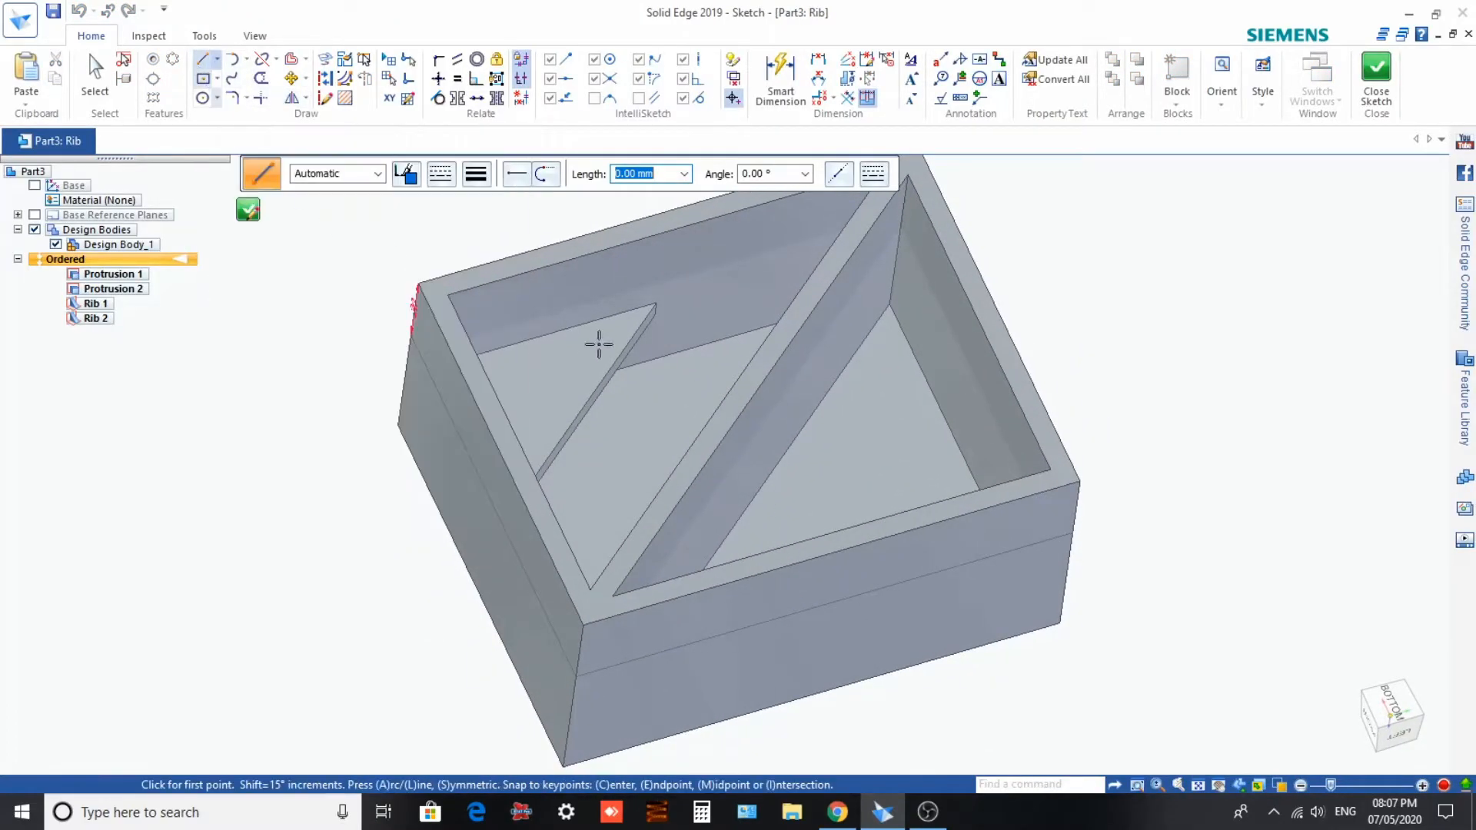
pyautogui.hotkey('ctrl', 'h')
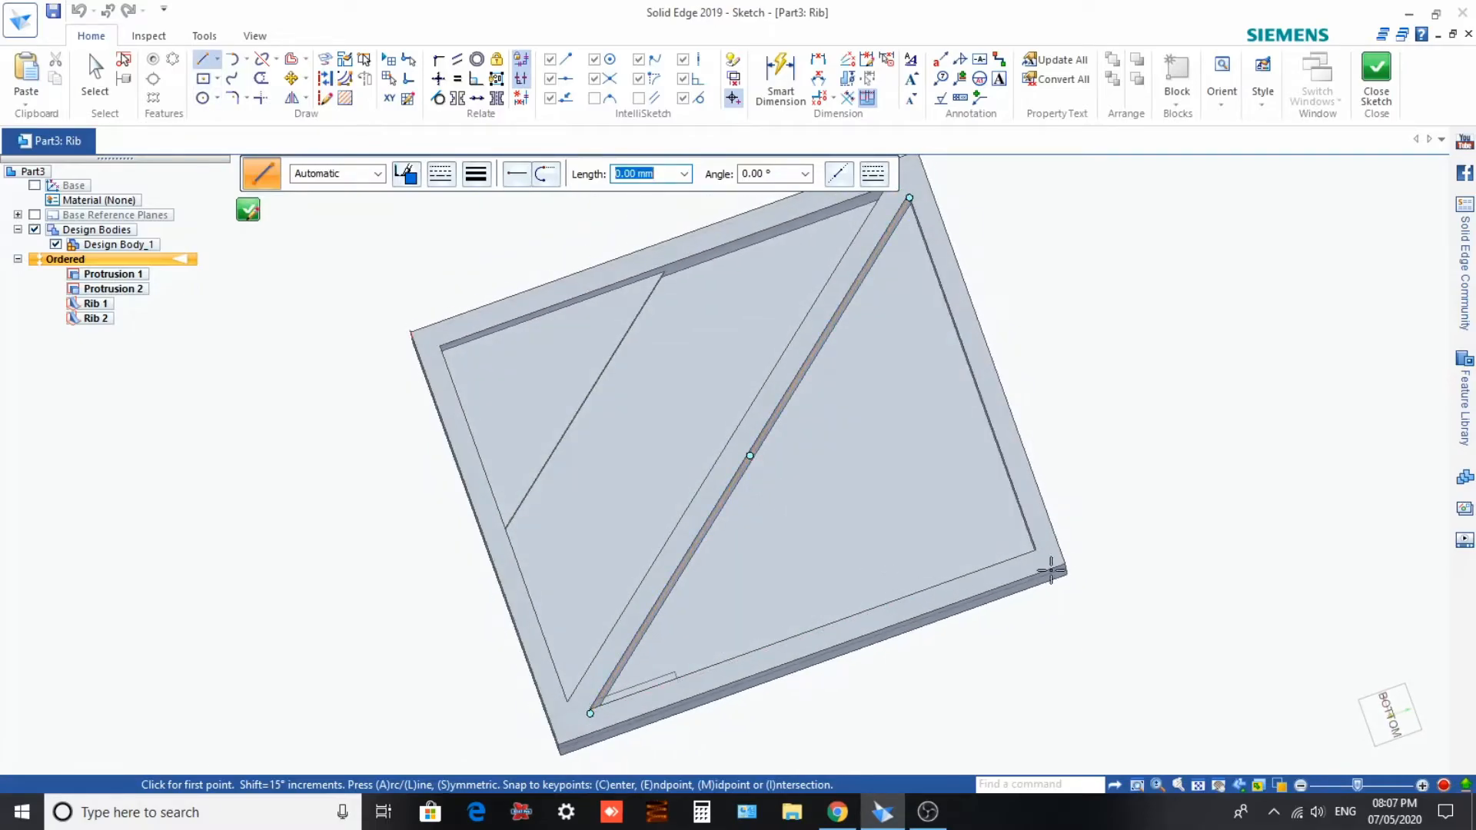
pyautogui.click(1035, 552)
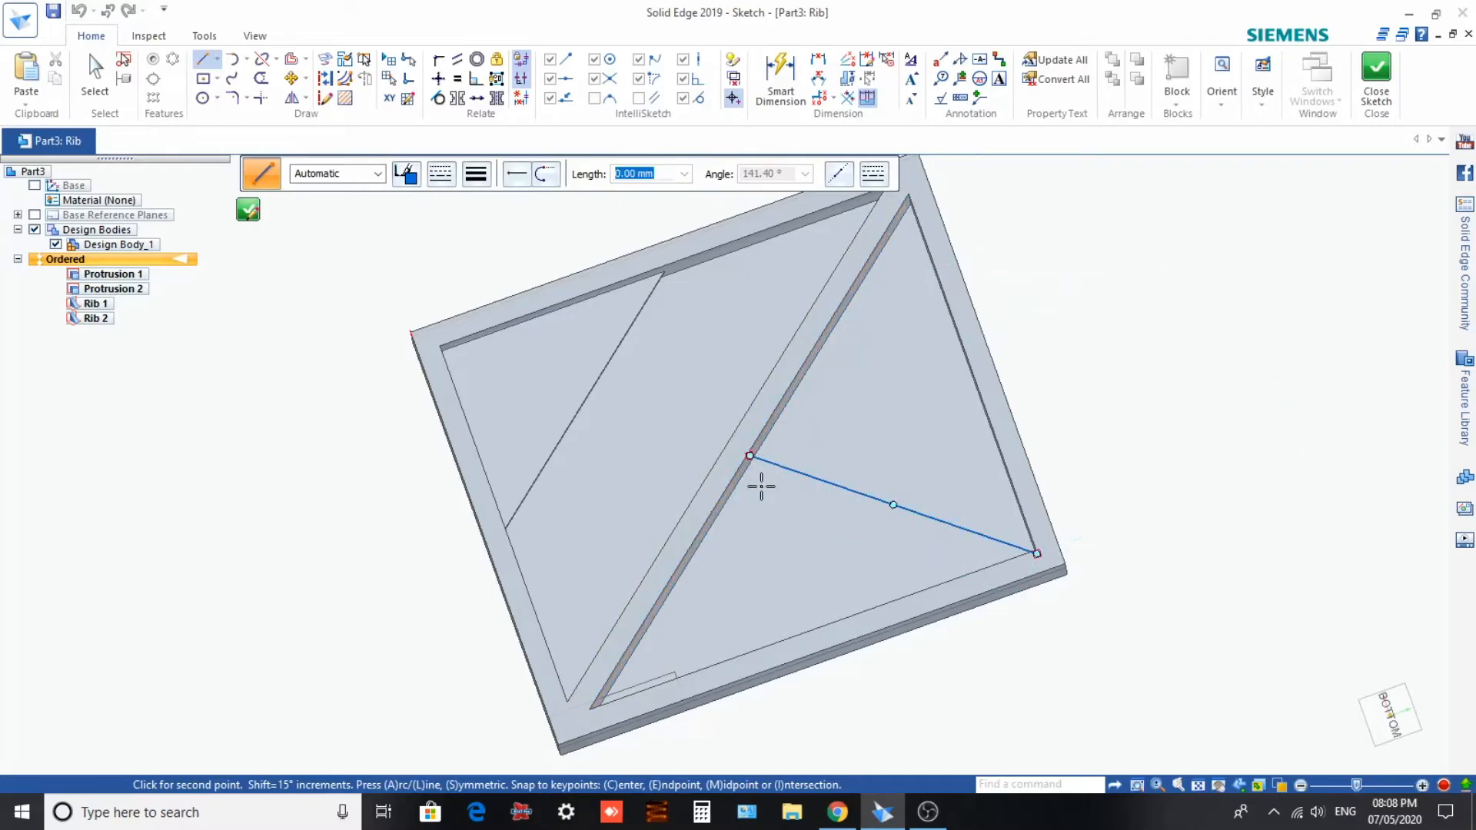
pyautogui.rightClick(784, 572)
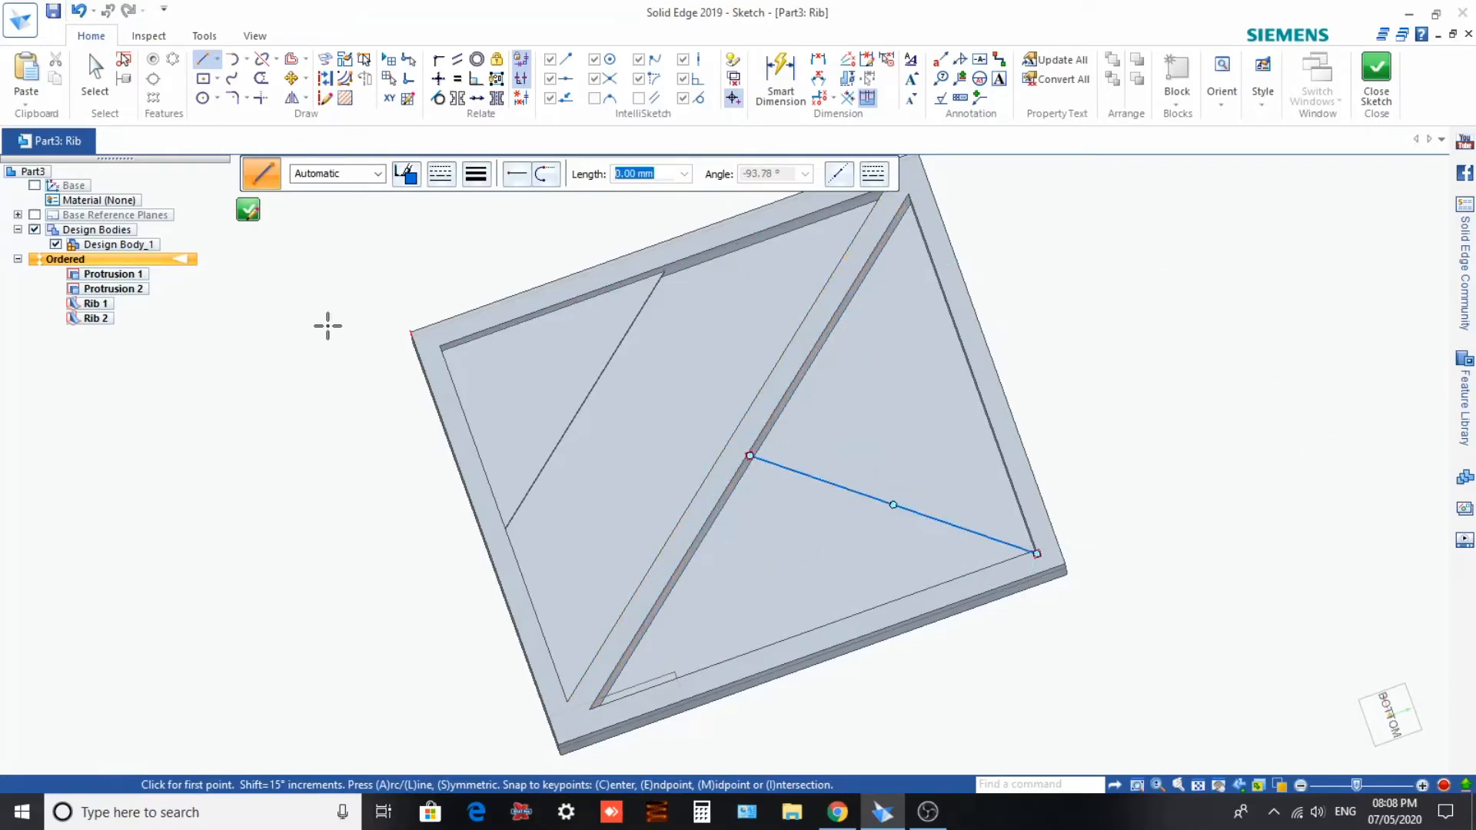
pyautogui.click(252, 212)
# Step: Create the third rib 5 mm thick, directed from the profile line toward the adjoining long wall to fill the enclosed triangle
pyautogui.moveTo(552, 486); pyautogui.dragTo(574, 512, button='middle')
pyautogui.click(783, 524)
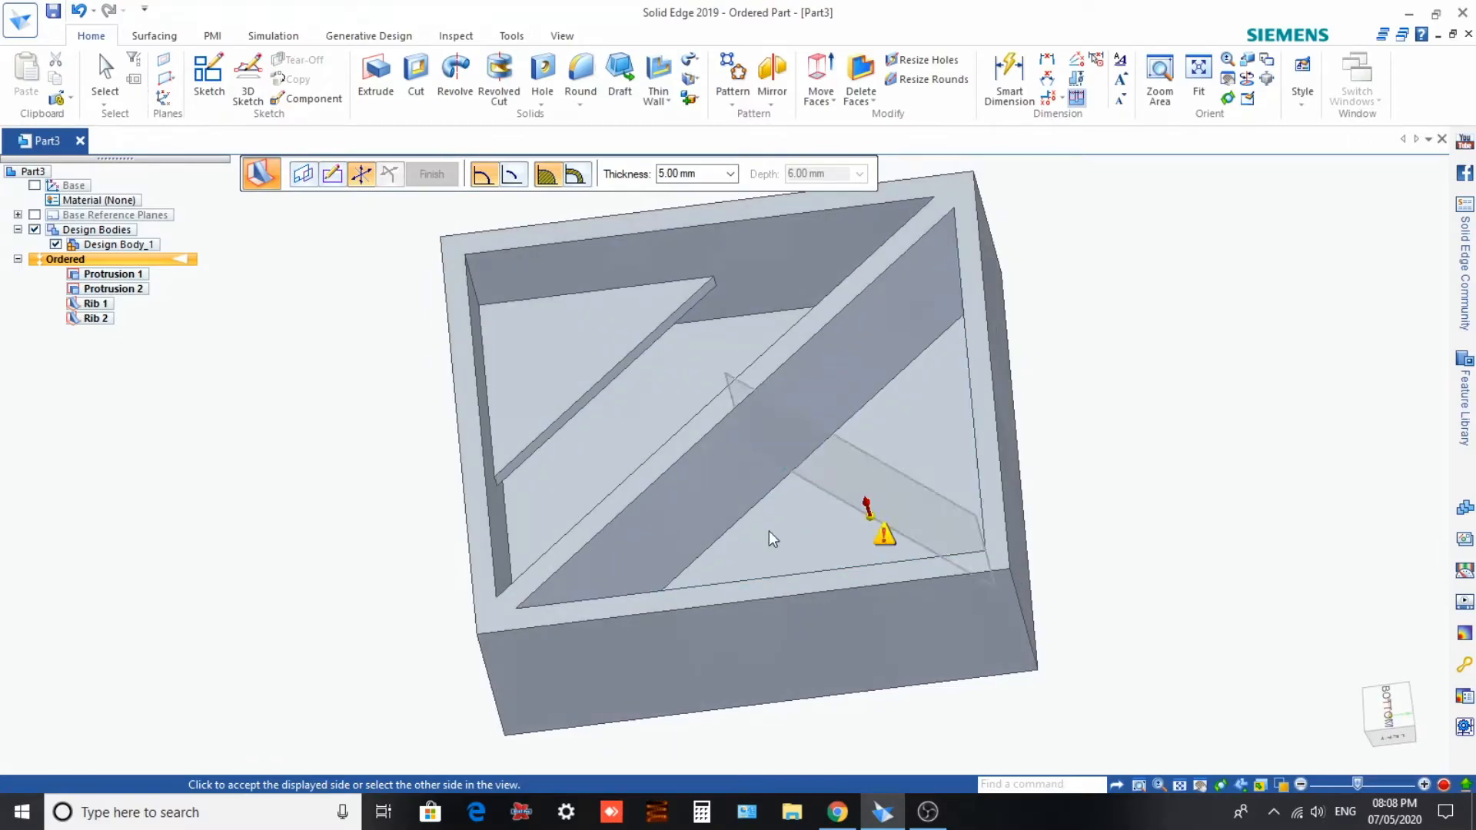
pyautogui.moveTo(739, 464); pyautogui.dragTo(548, 461, button='middle')
pyautogui.click(835, 567)
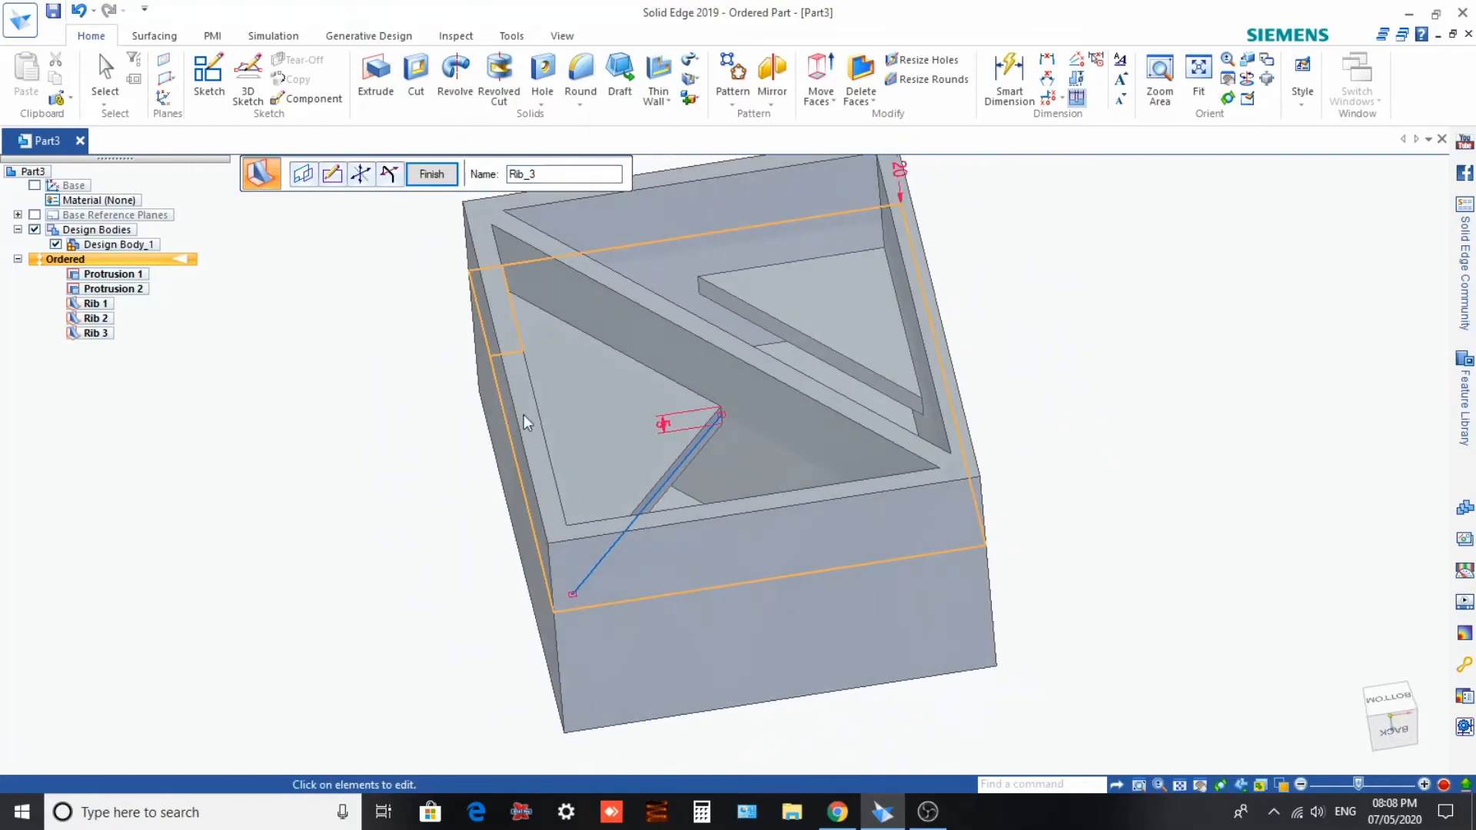
pyautogui.click(441, 183)
# Step: Display the box in wireframe and inspect the three ribs from several angles
pyautogui.moveTo(659, 475); pyautogui.dragTo(1090, 448, button='middle')
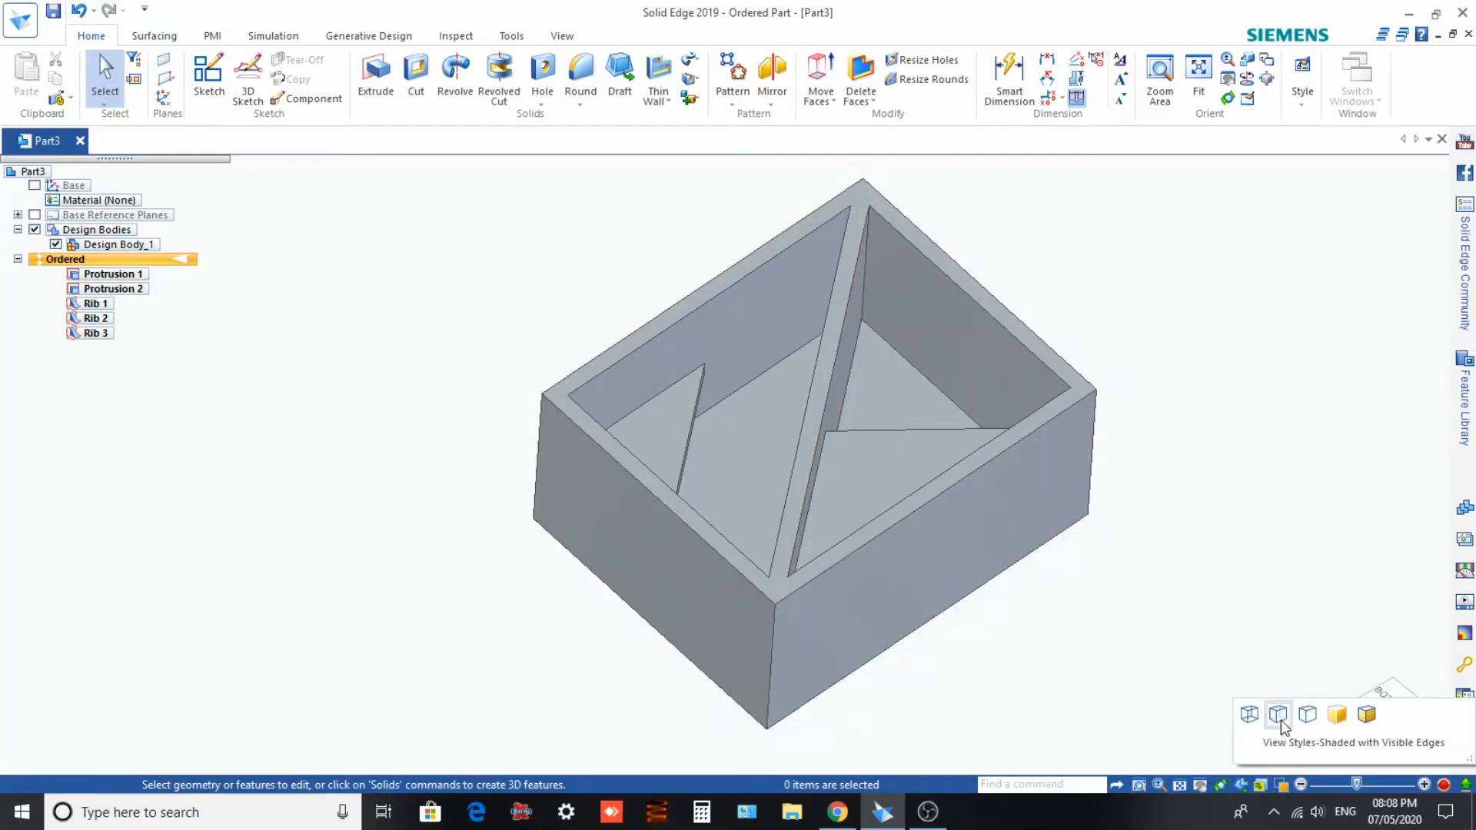
pyautogui.moveTo(961, 667); pyautogui.dragTo(479, 669, button='middle')
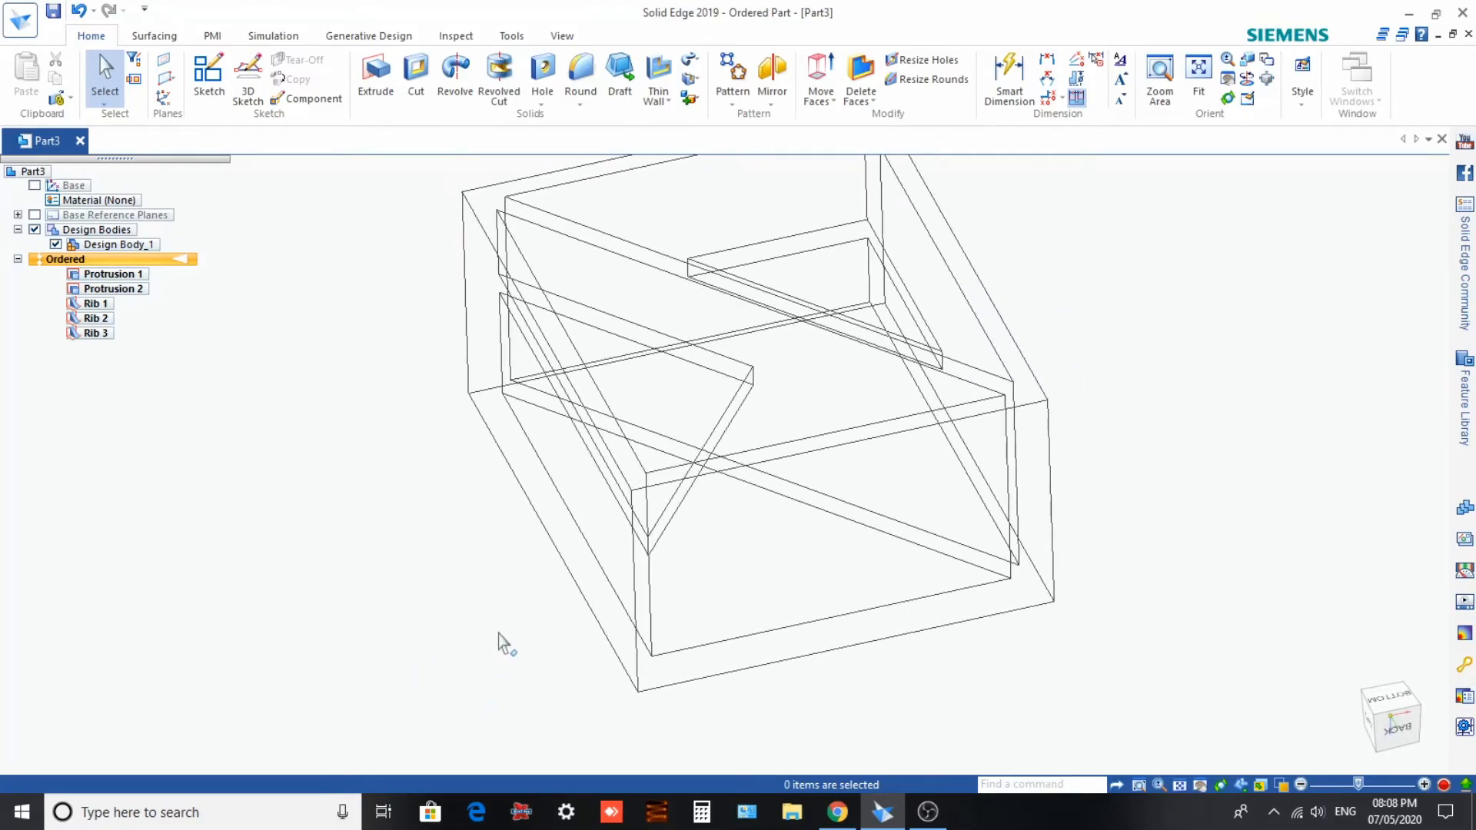
pyautogui.scroll(-1, 503, 644)
pyautogui.moveTo(543, 601); pyautogui.dragTo(555, 659, button='middle')
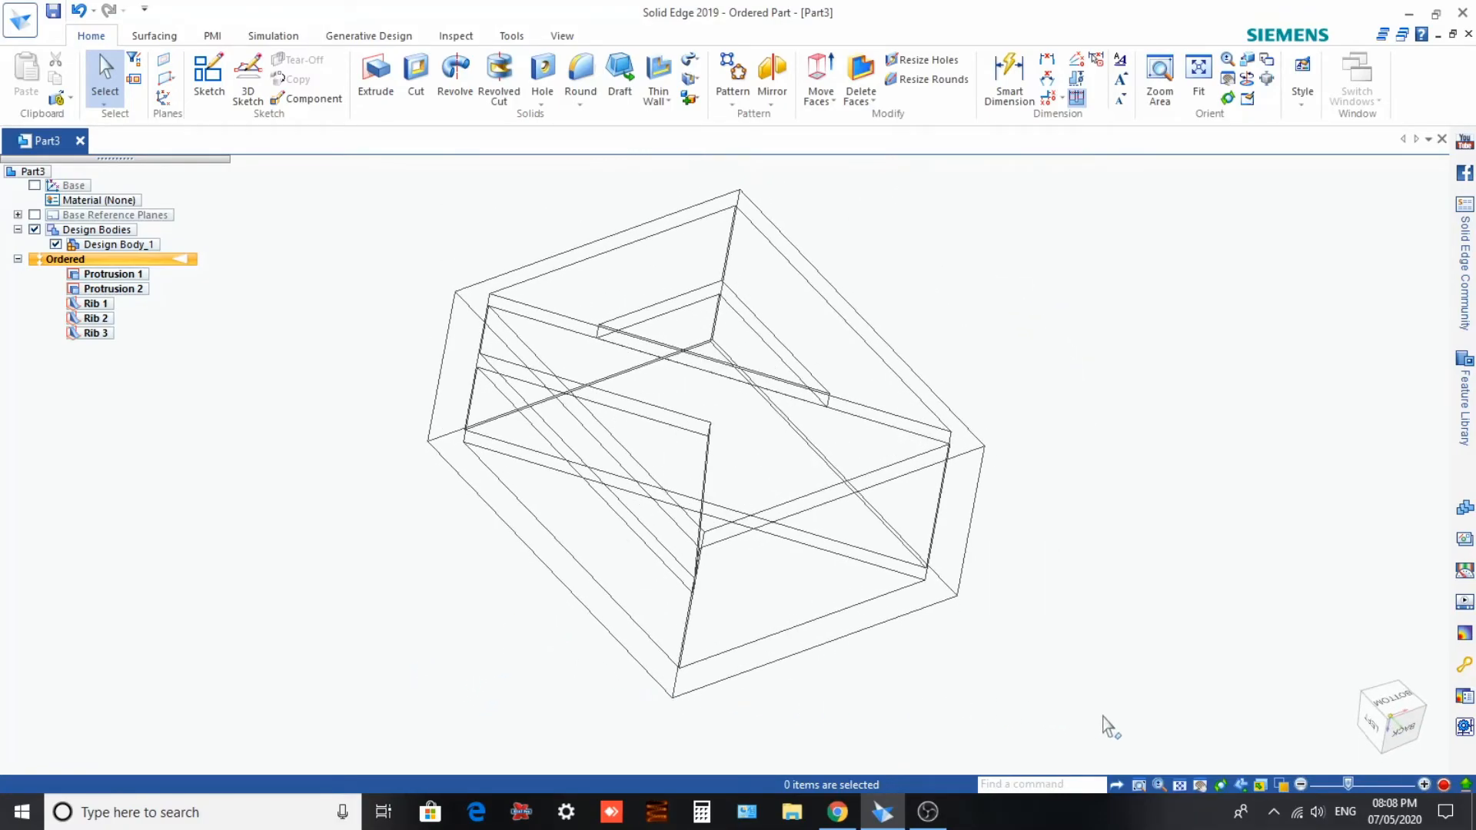
pyautogui.moveTo(787, 451); pyautogui.dragTo(789, 535, button='middle')
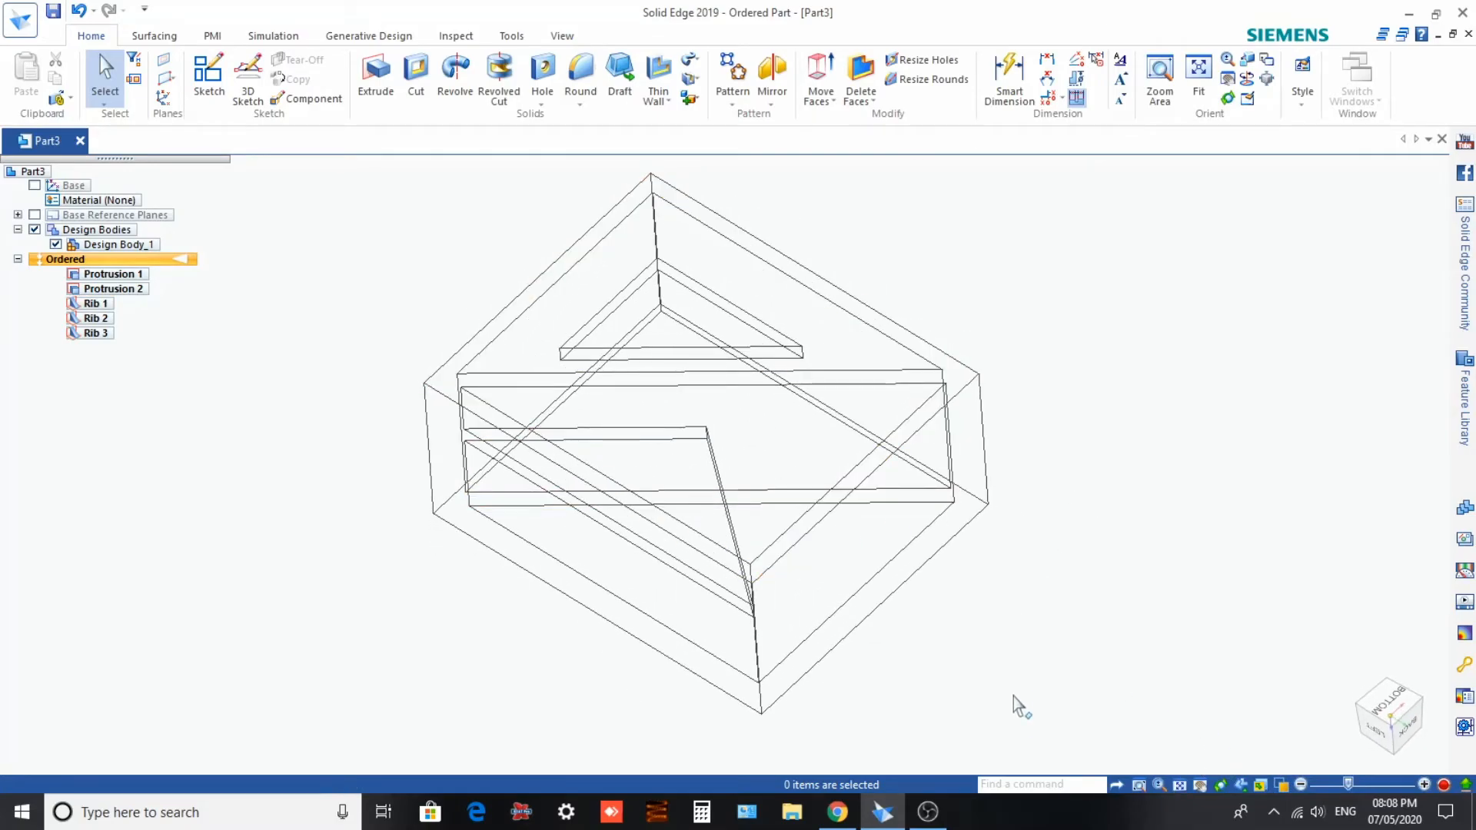